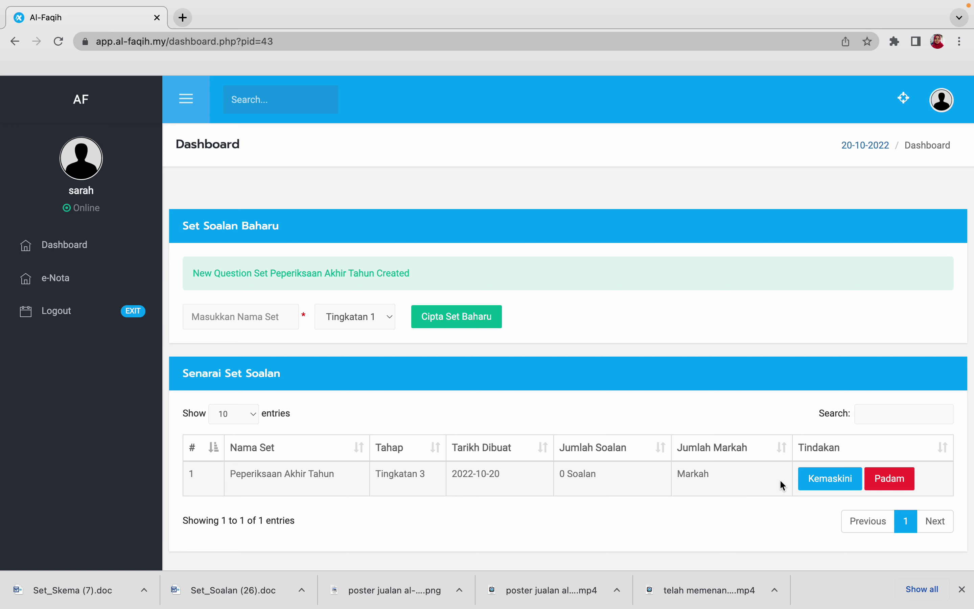
# - Open the Peperiksaan Akhir Tahun question set for editing and go to the question bank for Zikir Penenang Hati to add questions
pyautogui.click(826, 480)
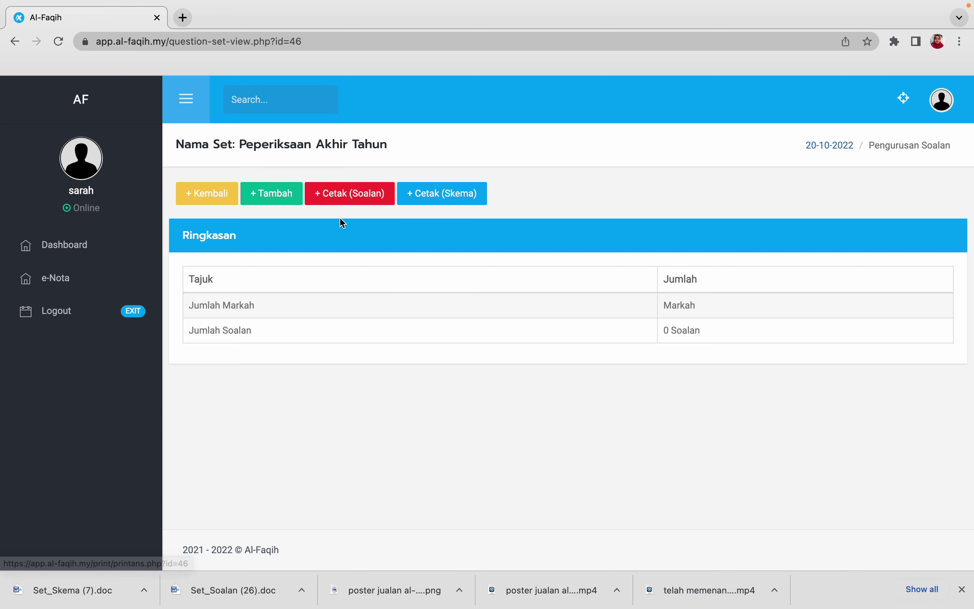
pyautogui.click(276, 197)
pyautogui.scroll(-1, 361, 289)
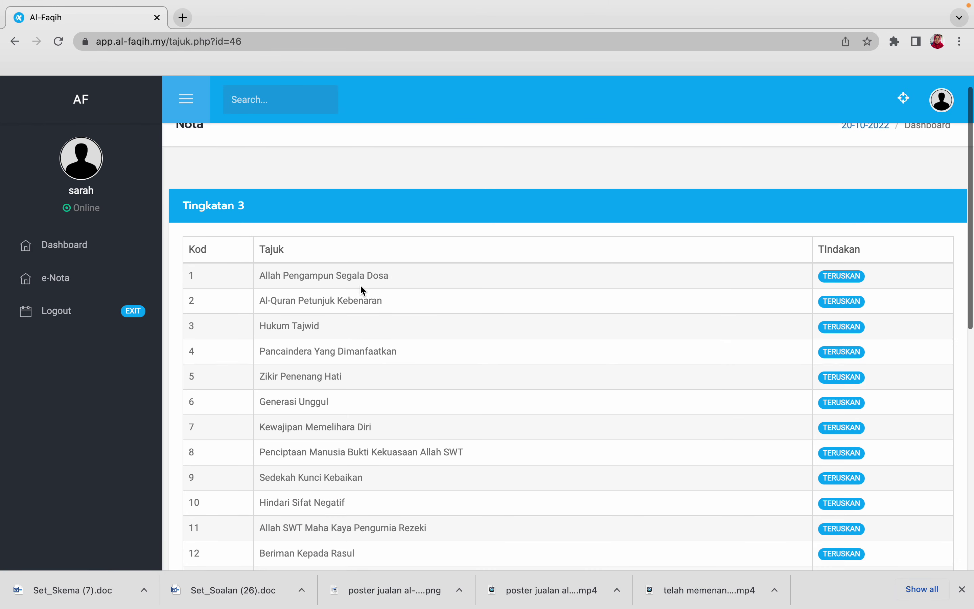
pyautogui.scroll(-8, 362, 289)
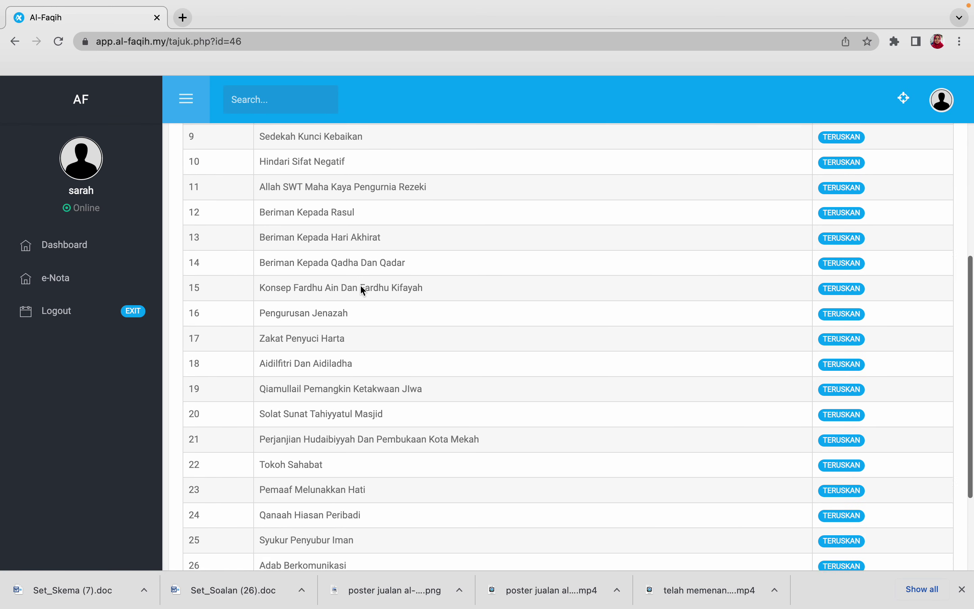
pyautogui.scroll(-3, 362, 288)
pyautogui.scroll(3, 362, 288)
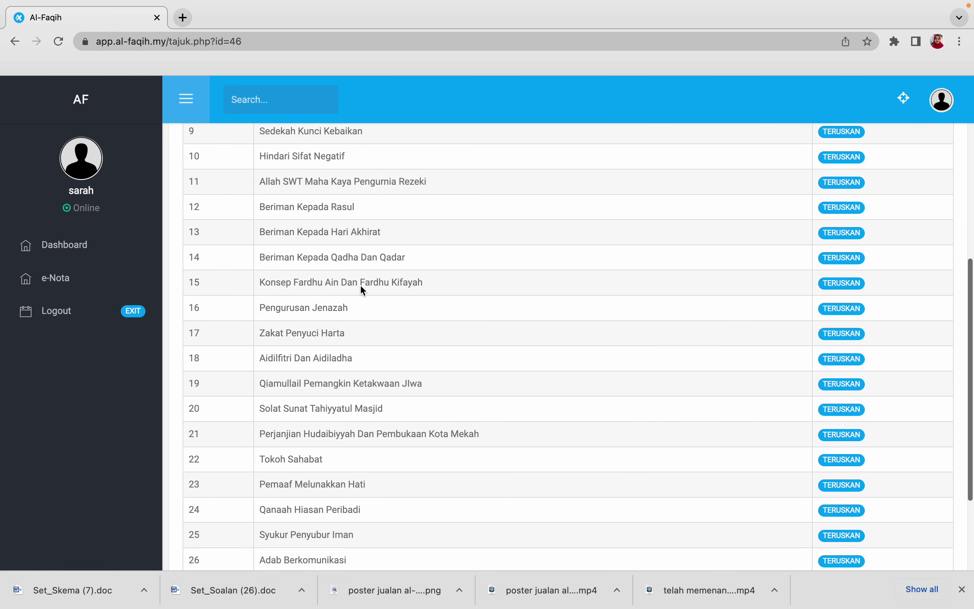
pyautogui.scroll(6, 362, 288)
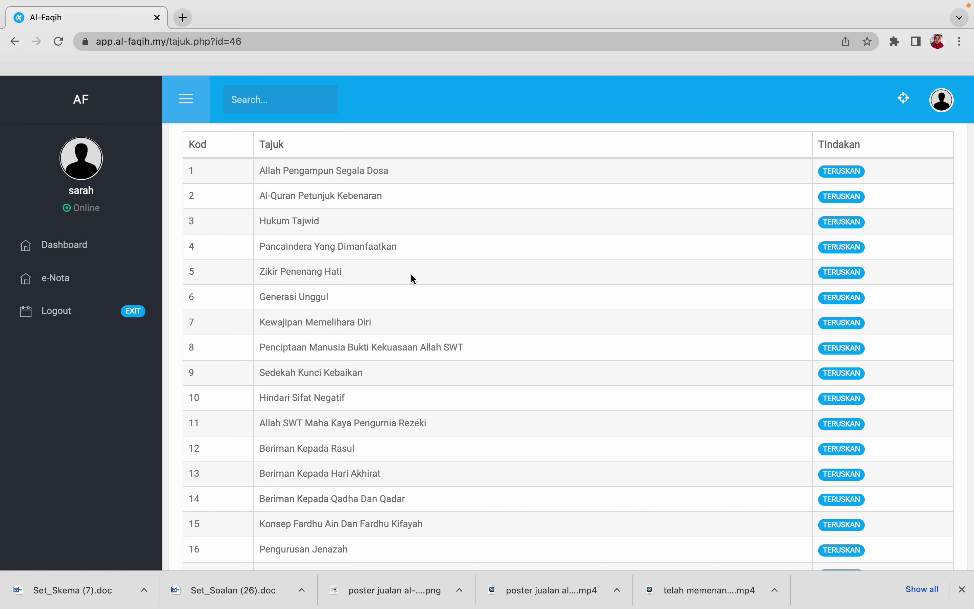
pyautogui.click(825, 274)
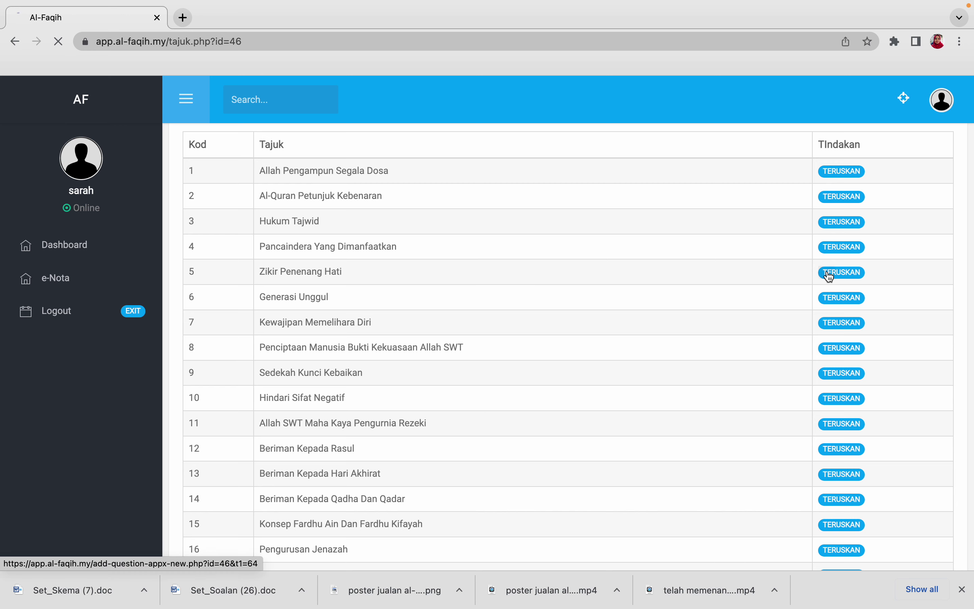
# - Select questions 9 and 8 from the Zikir Penenang Hati question bank
pyautogui.scroll(-2, 615, 324)
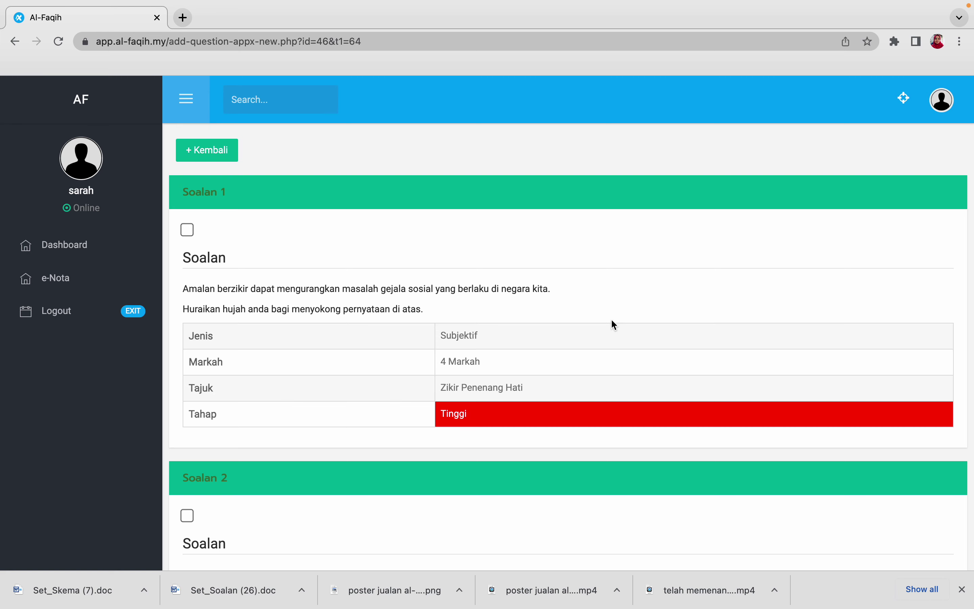
pyautogui.scroll(-4, 615, 325)
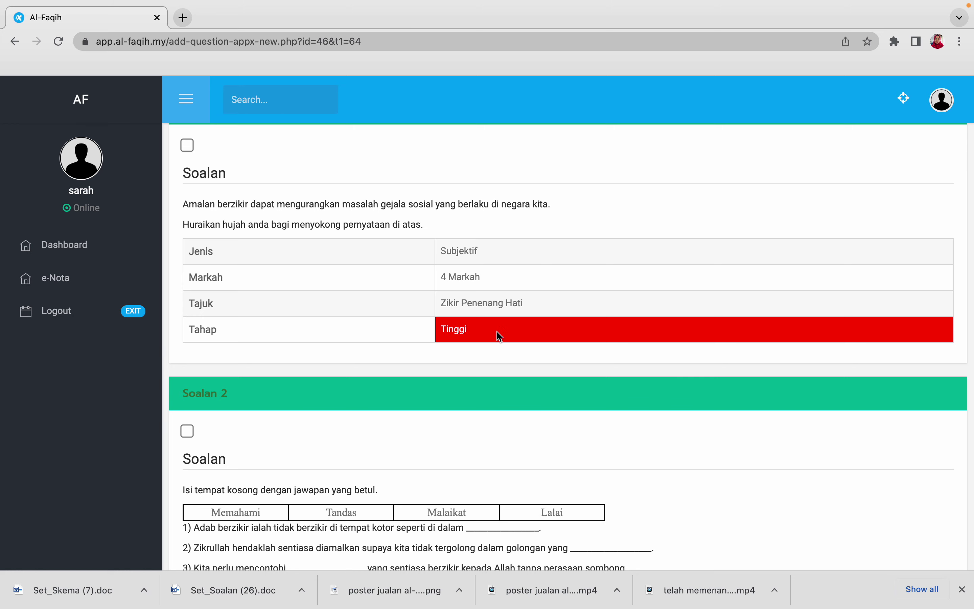
pyautogui.scroll(-6, 500, 336)
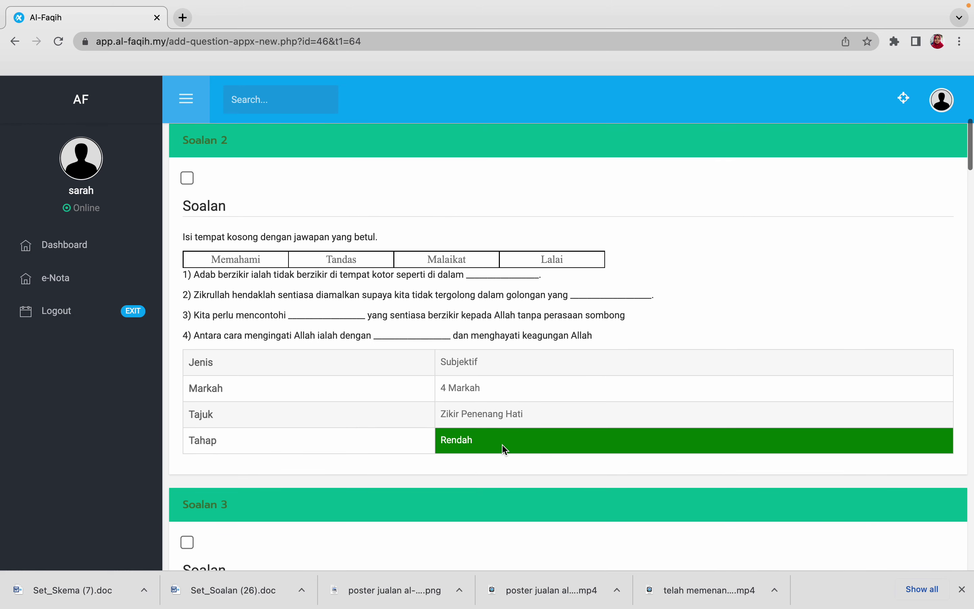
pyautogui.scroll(-20, 504, 448)
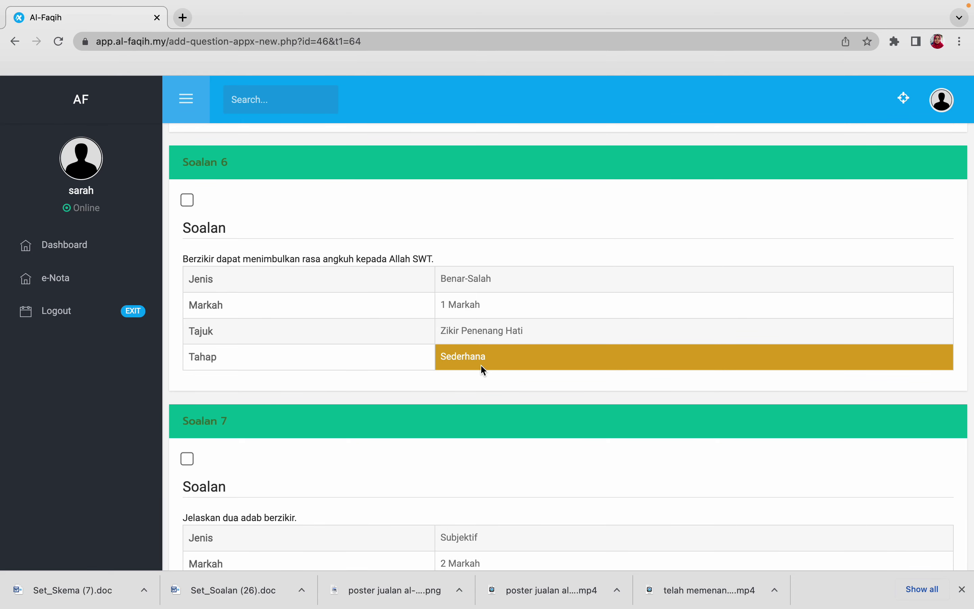
pyautogui.scroll(-5, 481, 365)
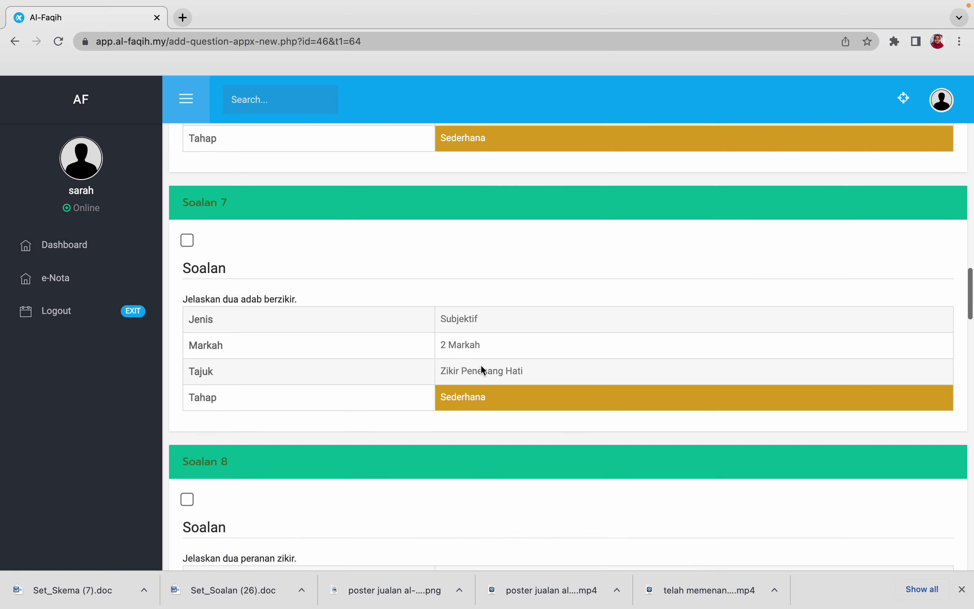
pyautogui.scroll(-6, 484, 367)
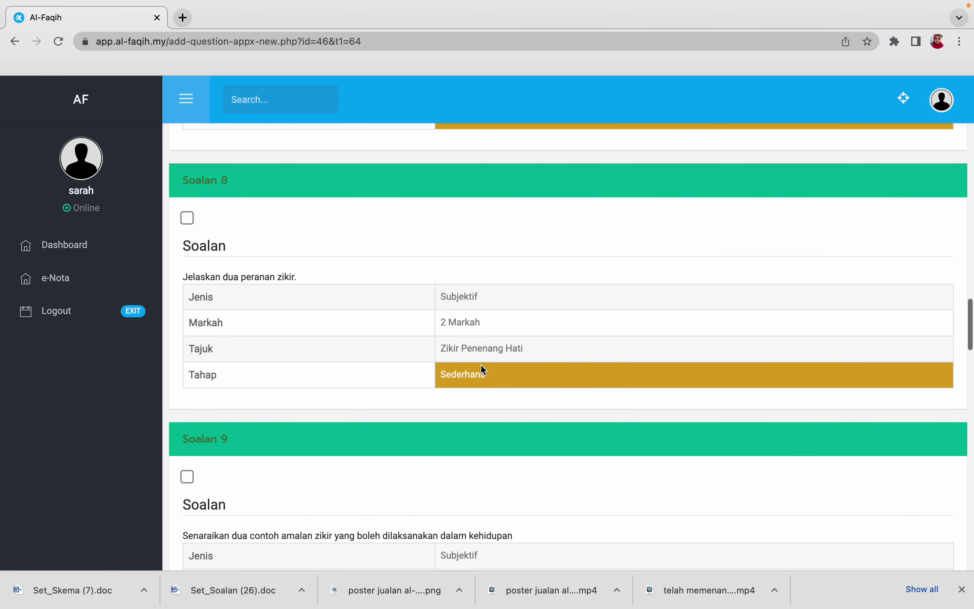
pyautogui.scroll(-5, 484, 370)
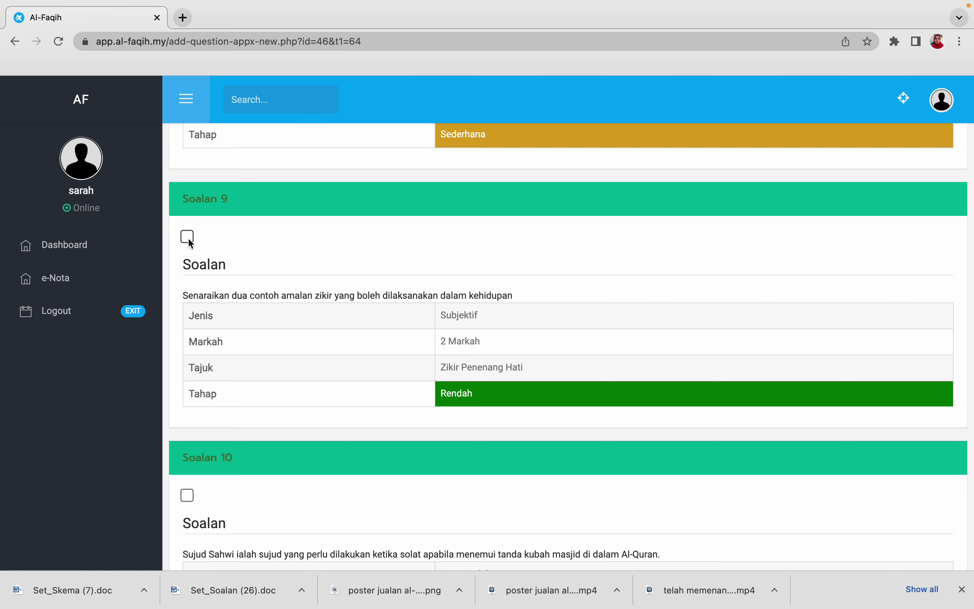
pyautogui.scroll(-3, 188, 238)
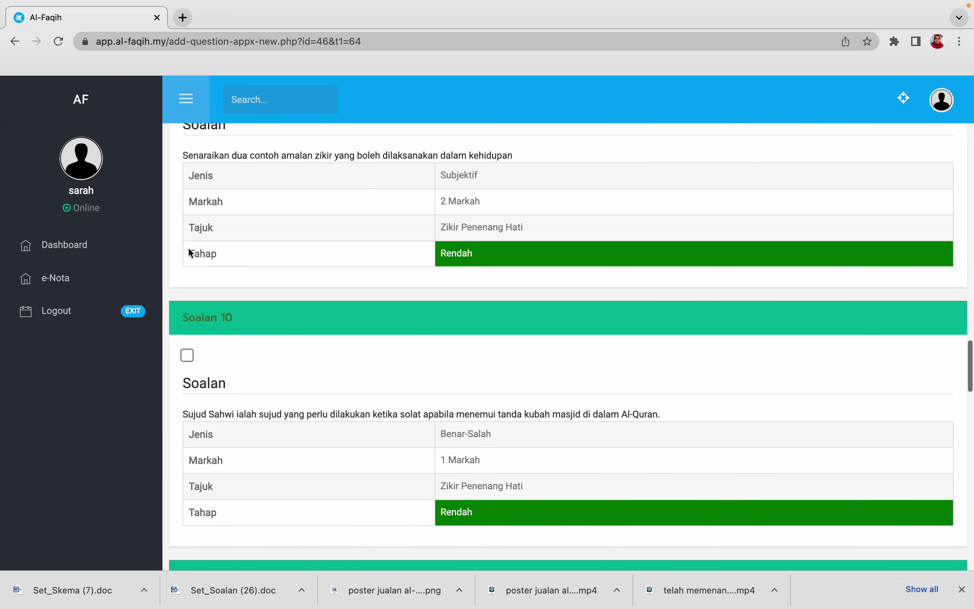
pyautogui.scroll(8, 231, 311)
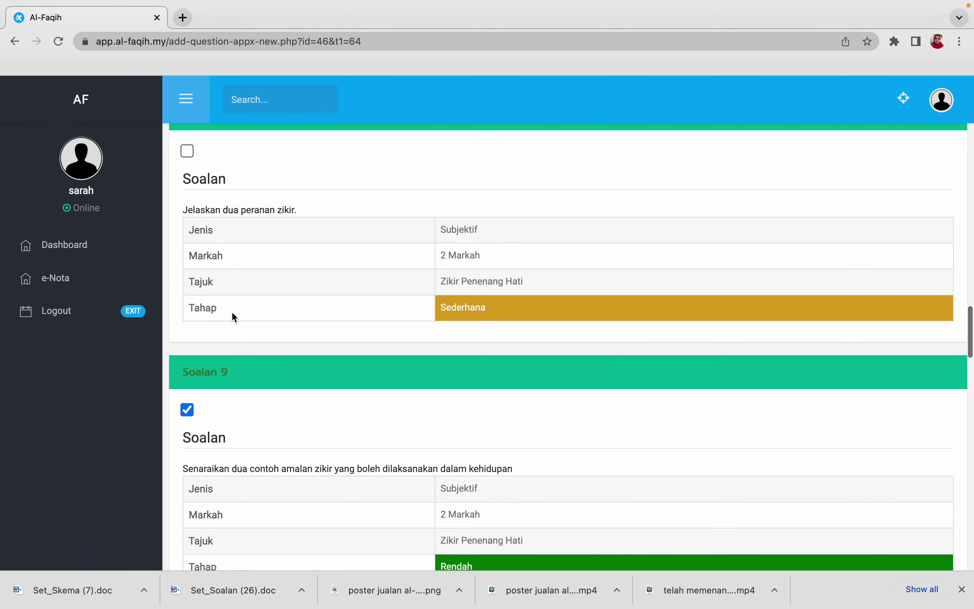
pyautogui.click(189, 152)
# - Select questions 12, 2 and 1 from the Zikir Penenang Hati question bank as well
pyautogui.scroll(-10, 274, 203)
pyautogui.scroll(-10, 275, 206)
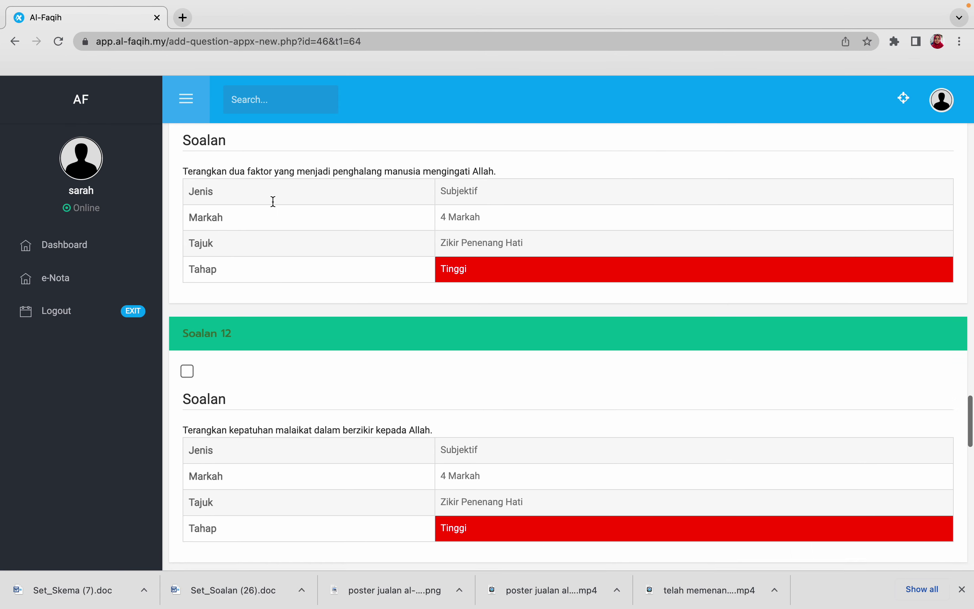
pyautogui.click(188, 364)
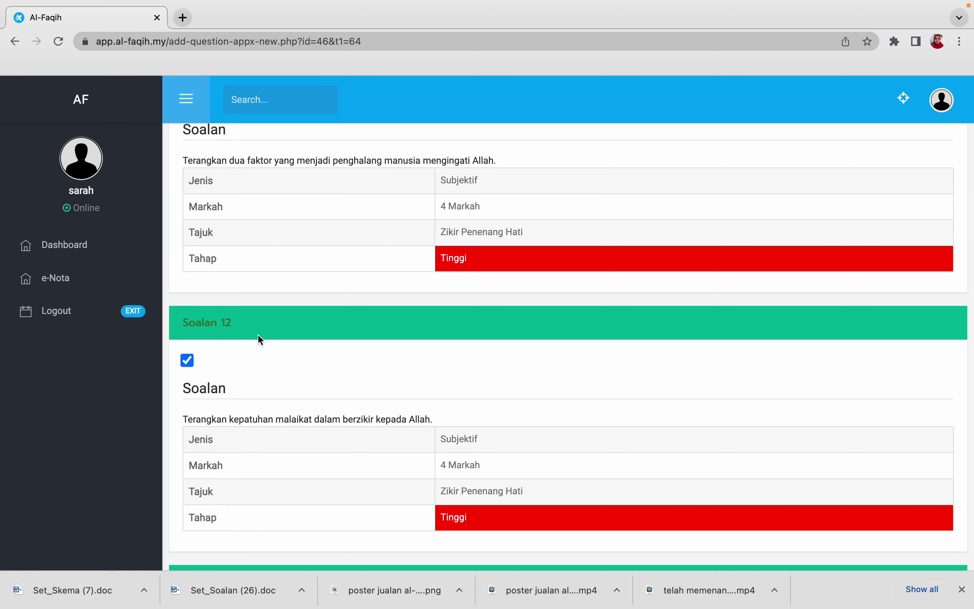
pyautogui.scroll(20, 257, 334)
pyautogui.scroll(20, 257, 334)
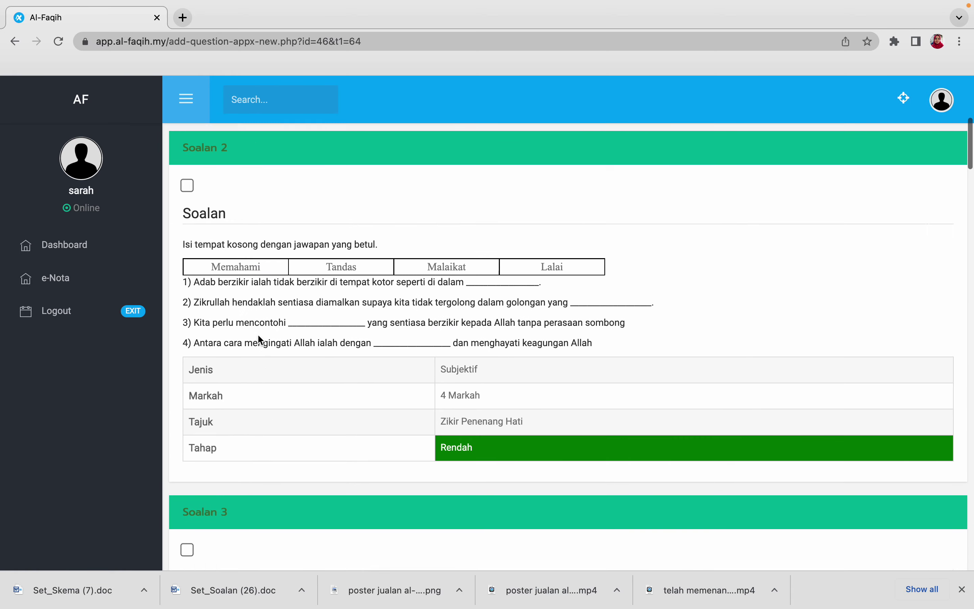
pyautogui.scroll(-1, 257, 334)
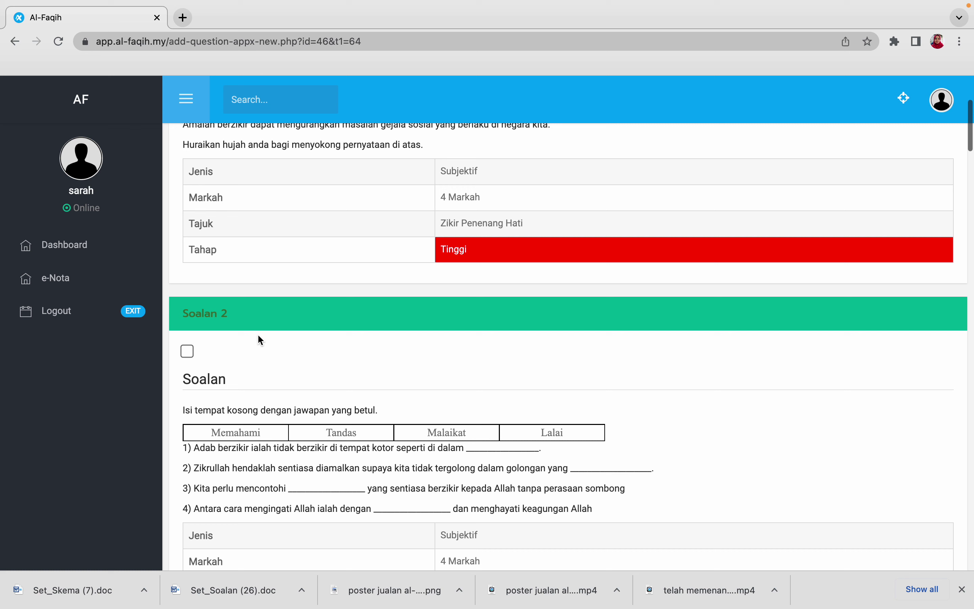
pyautogui.click(187, 352)
pyautogui.scroll(5, 262, 375)
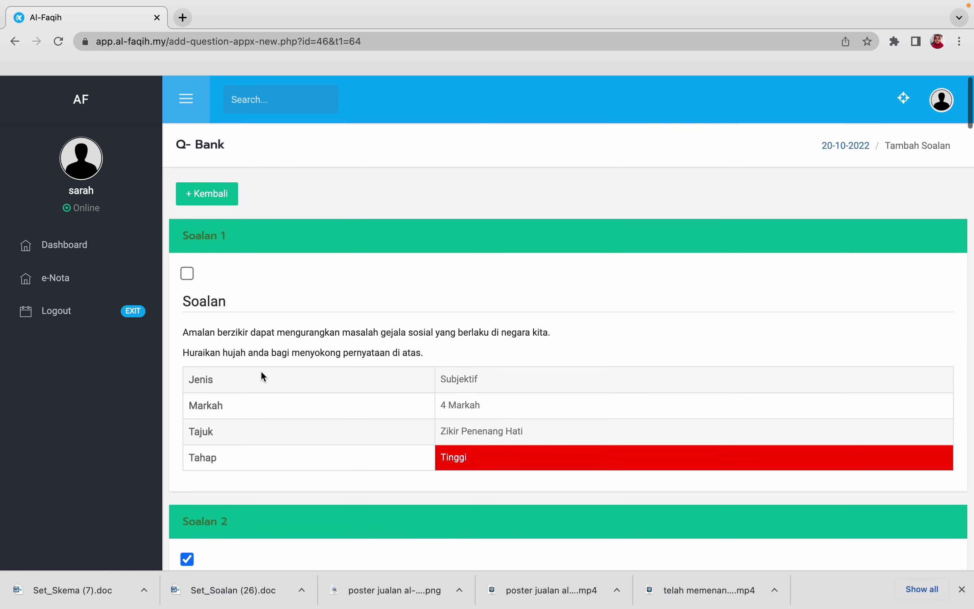
pyautogui.scroll(-3, 261, 372)
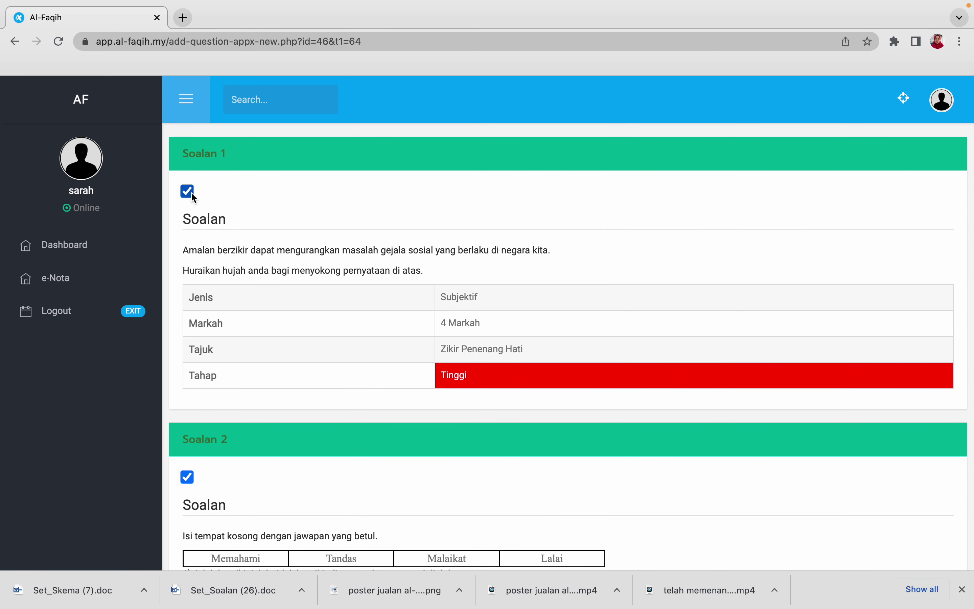
# - Add the selected Zikir Penenang Hati questions to the Peperiksaan Akhir Tahun set
pyautogui.scroll(-20, 313, 282)
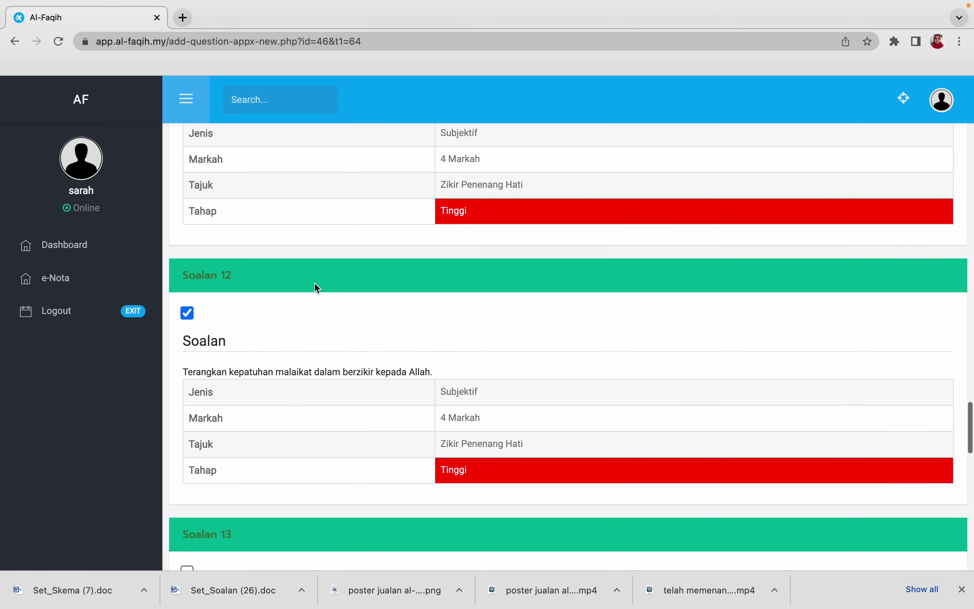
pyautogui.scroll(-20, 314, 282)
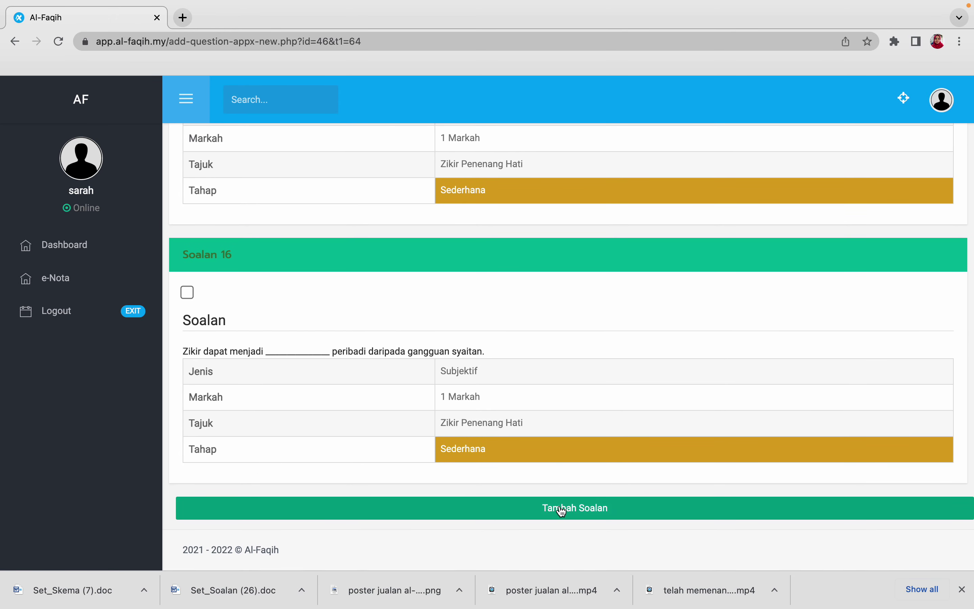
pyautogui.click(562, 509)
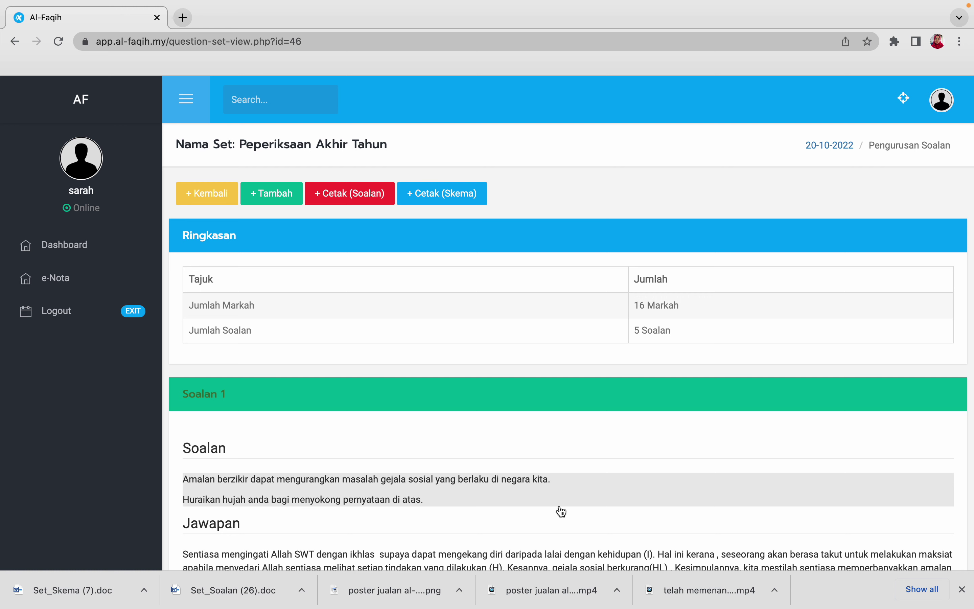
# - Review the added questions in the set, including their answers, type, marks, topic and difficulty level
pyautogui.scroll(-4, 563, 511)
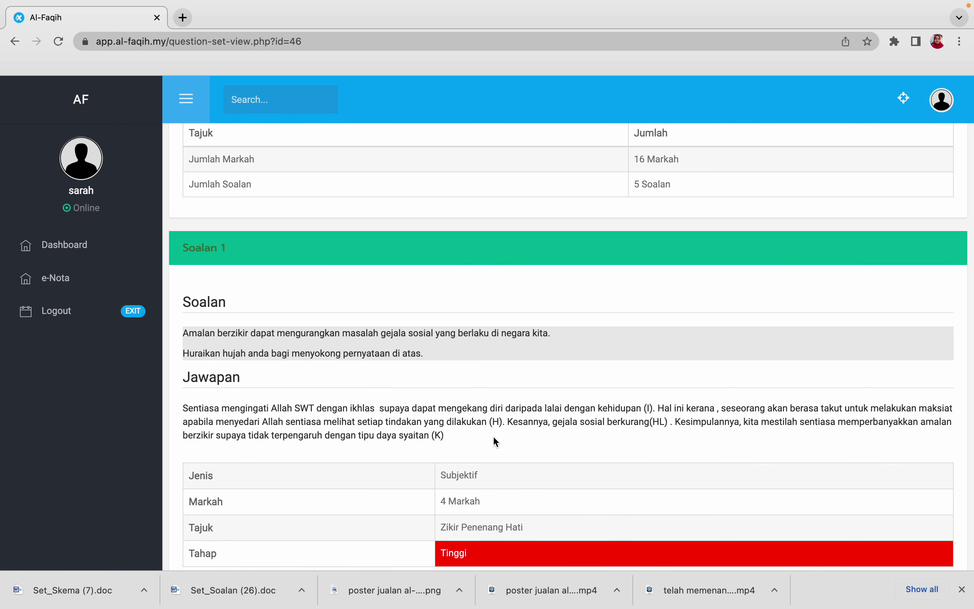
pyautogui.scroll(-2, 494, 438)
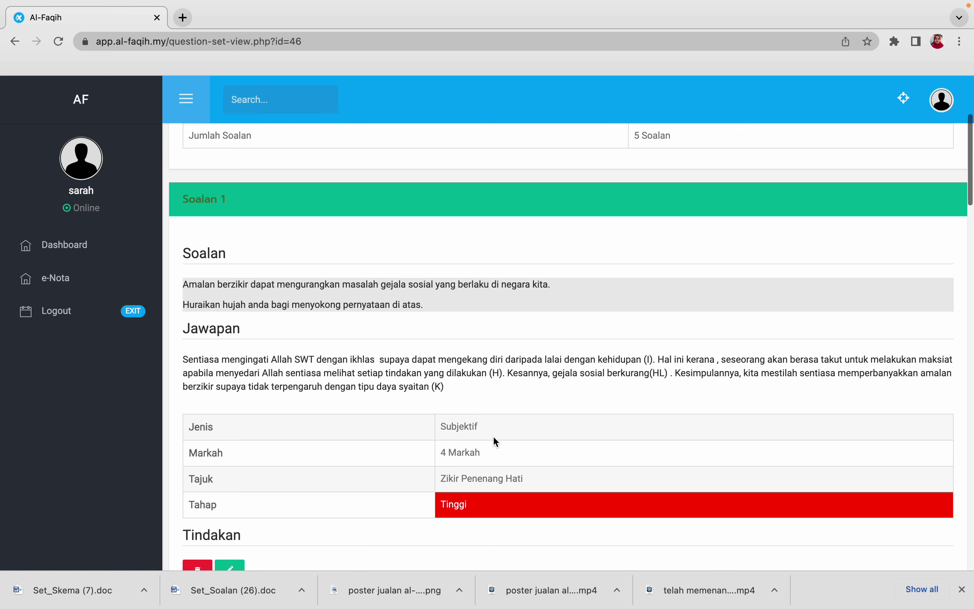
pyautogui.scroll(-5, 496, 441)
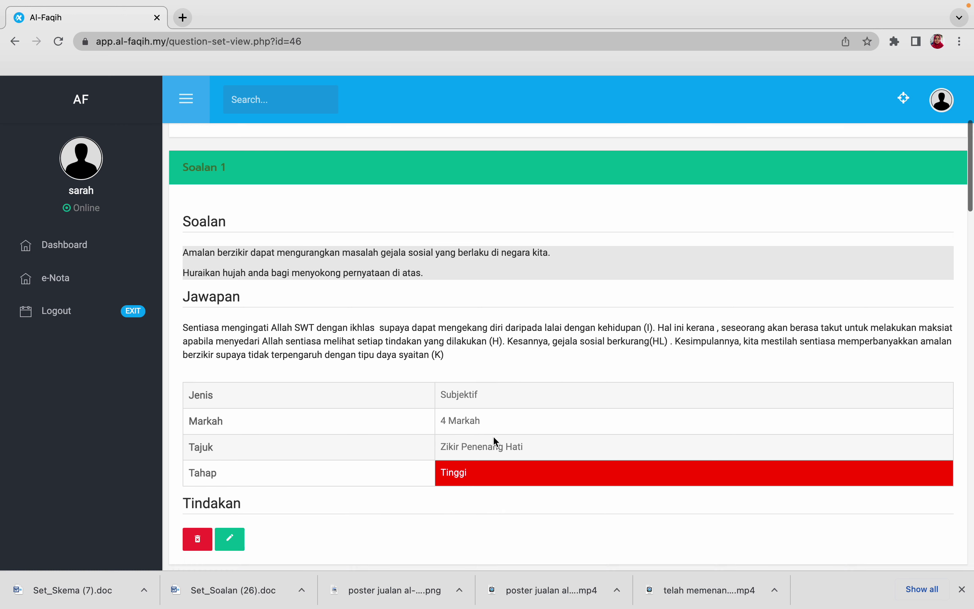
pyautogui.scroll(4, 493, 436)
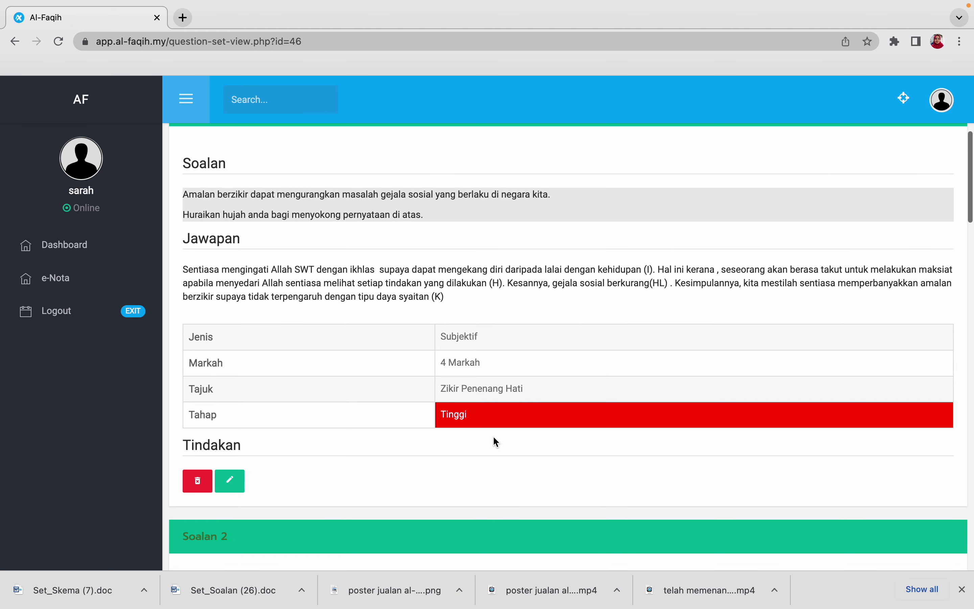
pyautogui.scroll(-1, 390, 344)
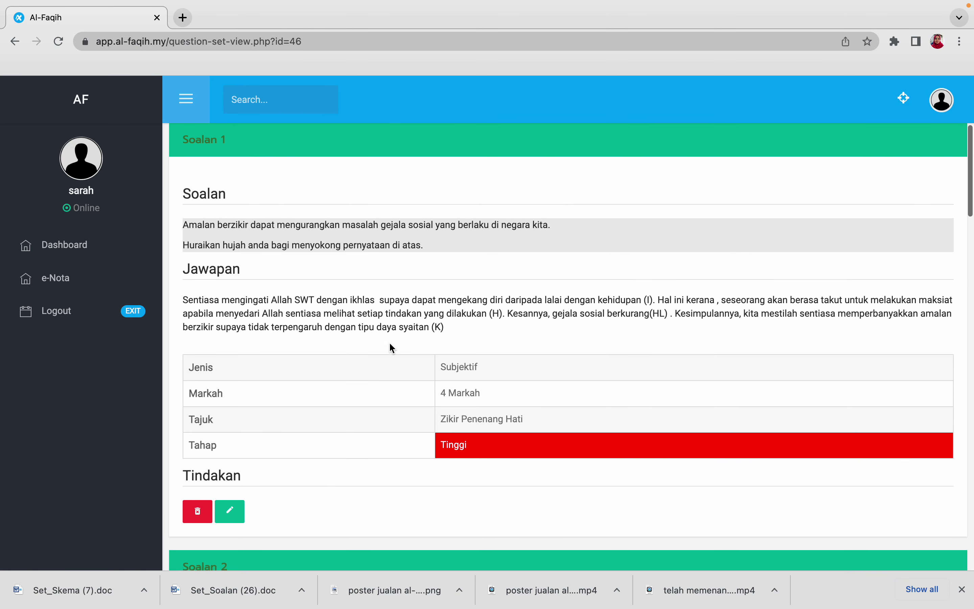
pyautogui.scroll(-1, 389, 344)
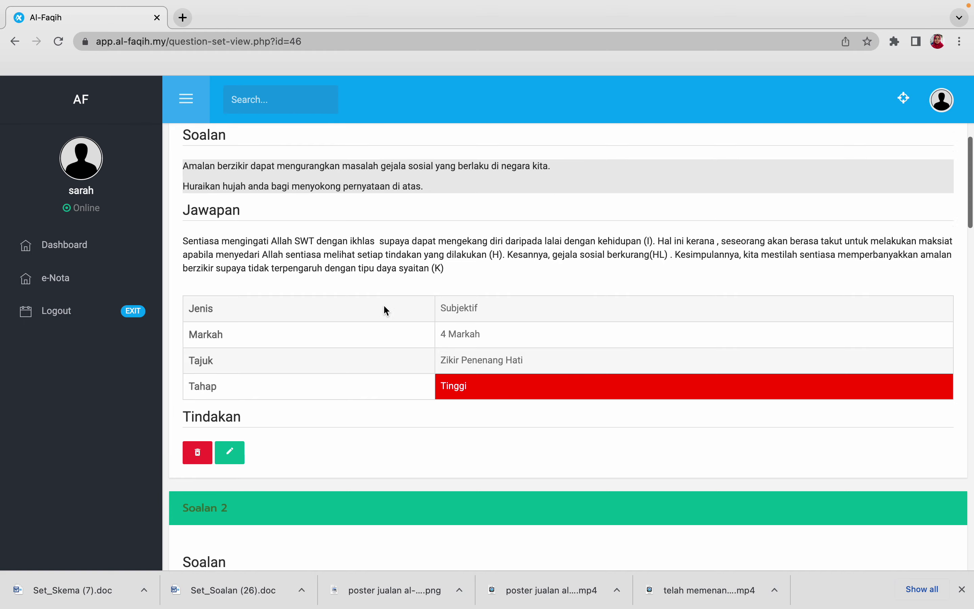
pyautogui.scroll(-15, 384, 305)
pyautogui.scroll(15, 384, 305)
pyautogui.scroll(8, 384, 311)
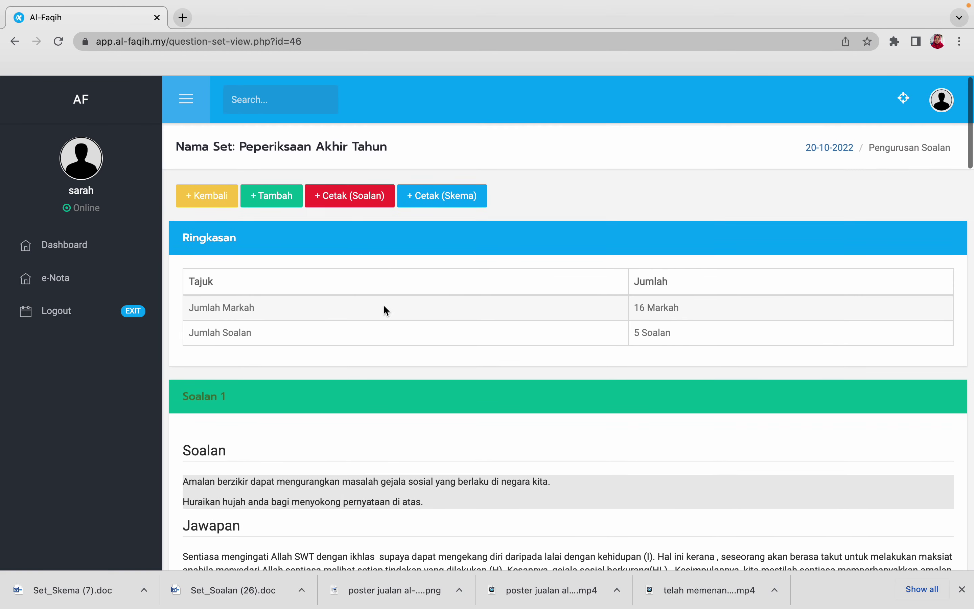
# - Open the question bank for topic 10, Hindari Sifat Negatif, to add more questions, and look through its first questions
pyautogui.click(281, 203)
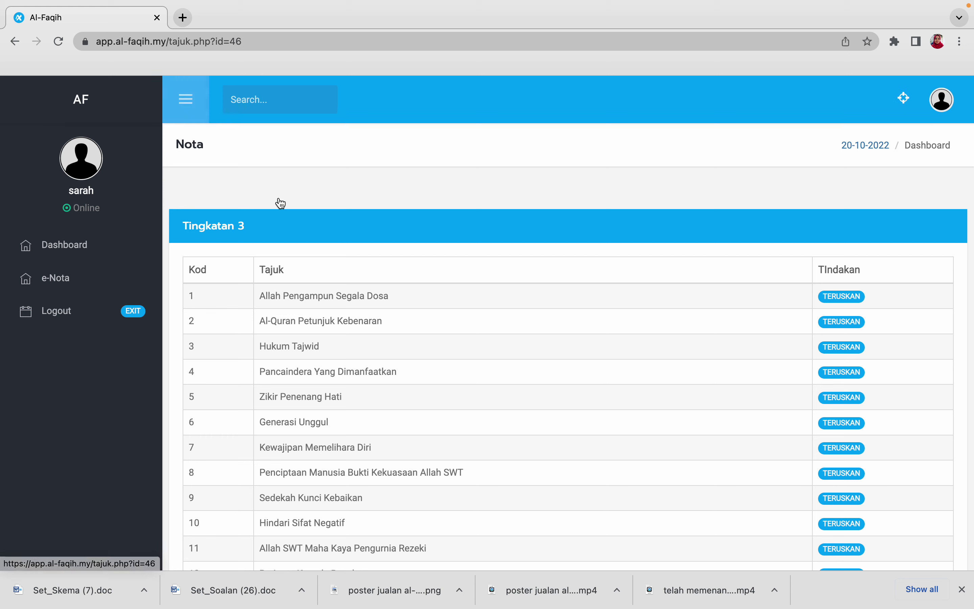
pyautogui.scroll(-3, 369, 348)
pyautogui.scroll(-5, 371, 348)
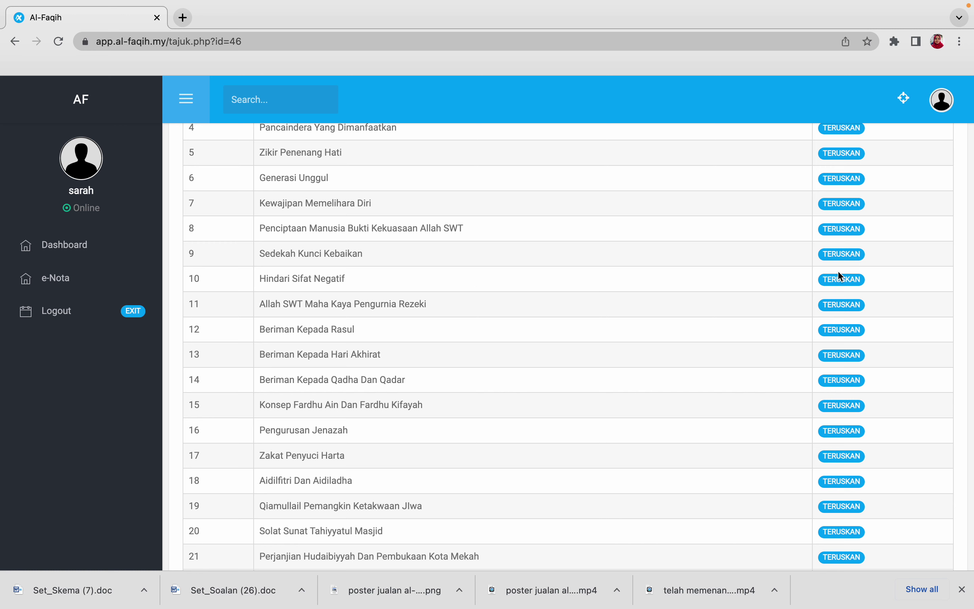
pyautogui.click(851, 282)
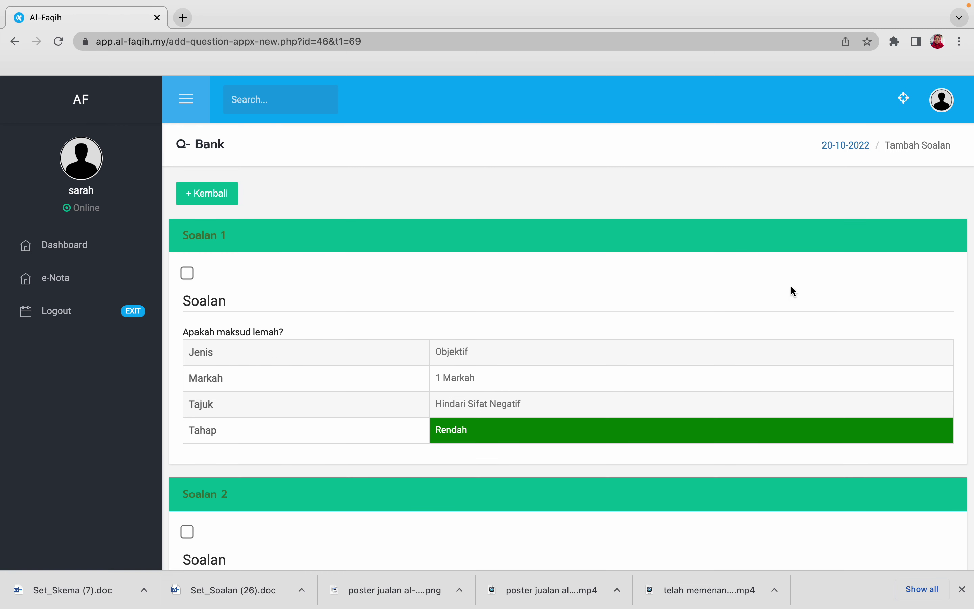
pyautogui.scroll(-5, 600, 324)
pyautogui.scroll(-3, 599, 324)
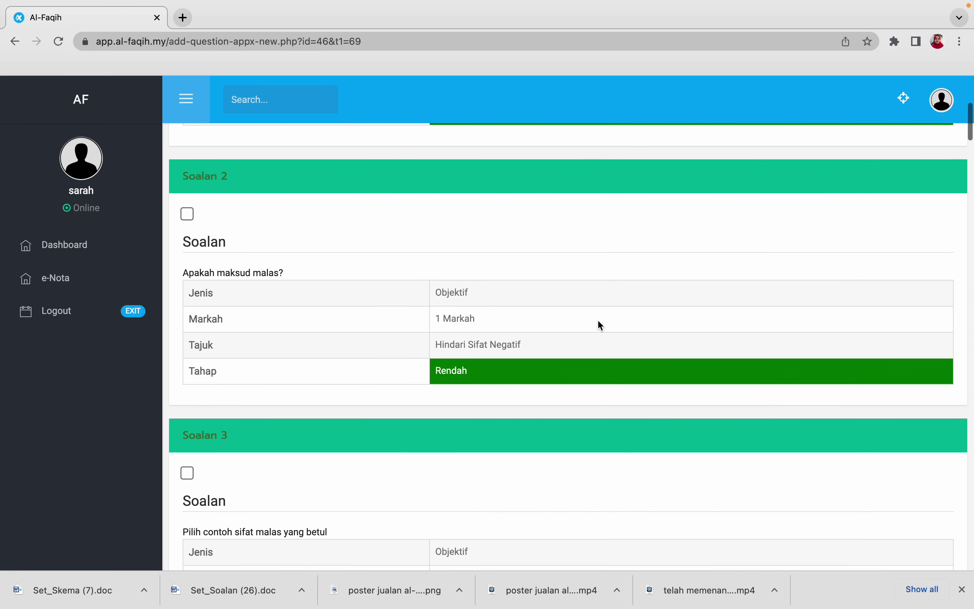
# - Select questions 1 to 5 in the Hindari Sifat Negatif question bank
pyautogui.scroll(7, 600, 324)
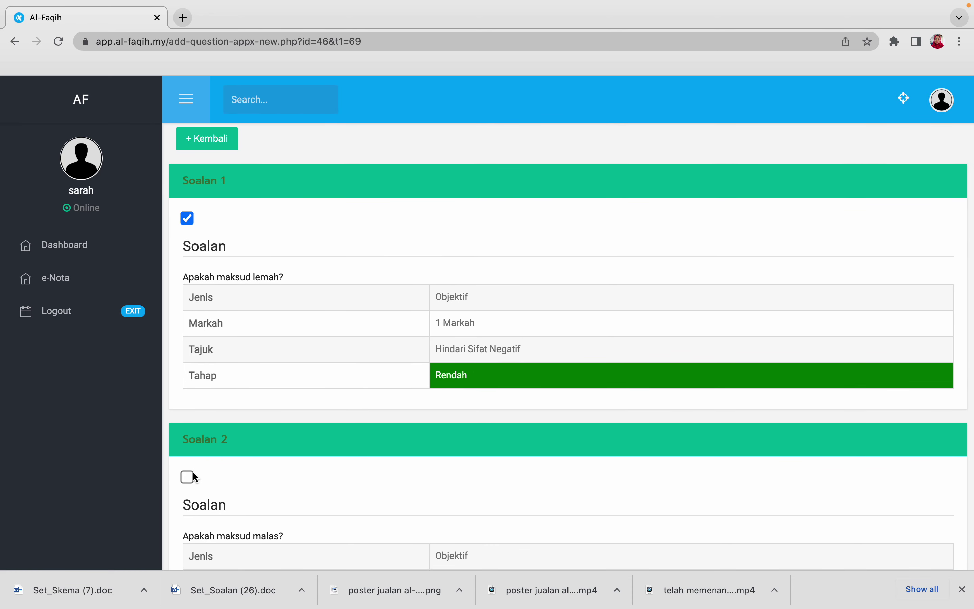
pyautogui.scroll(-7, 191, 482)
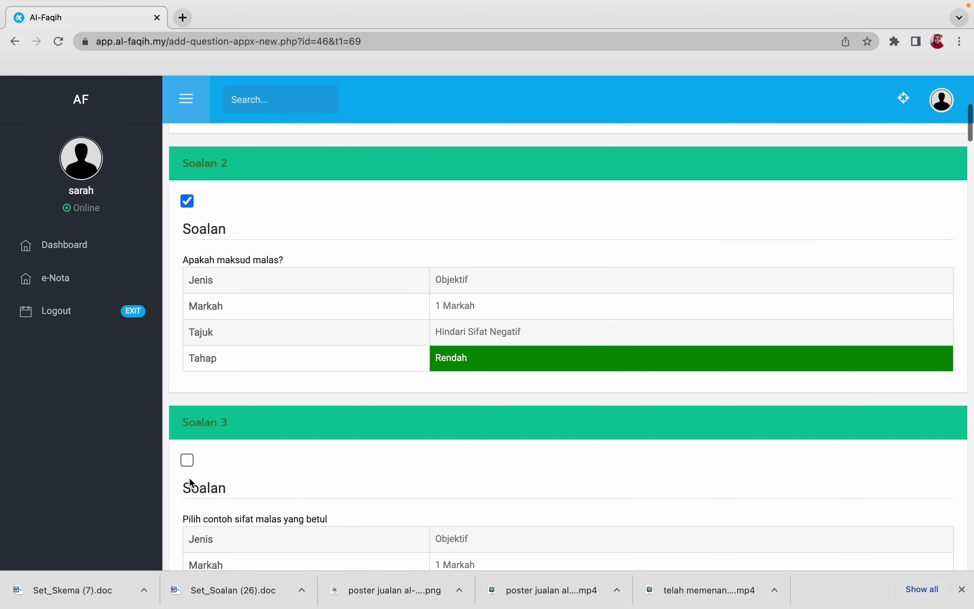
pyautogui.click(188, 460)
pyautogui.scroll(-10, 189, 462)
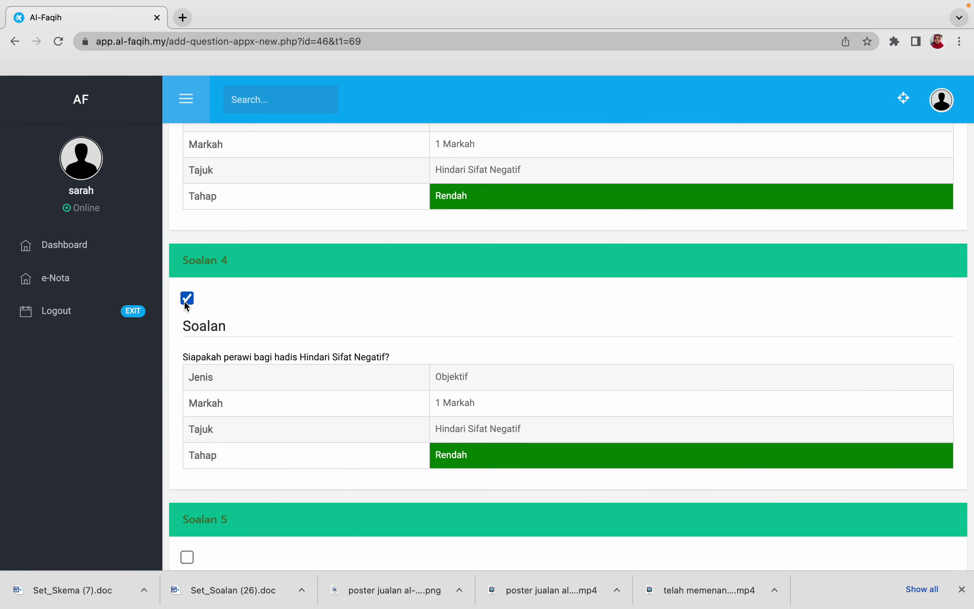
pyautogui.scroll(-7, 185, 301)
pyautogui.scroll(-1, 184, 300)
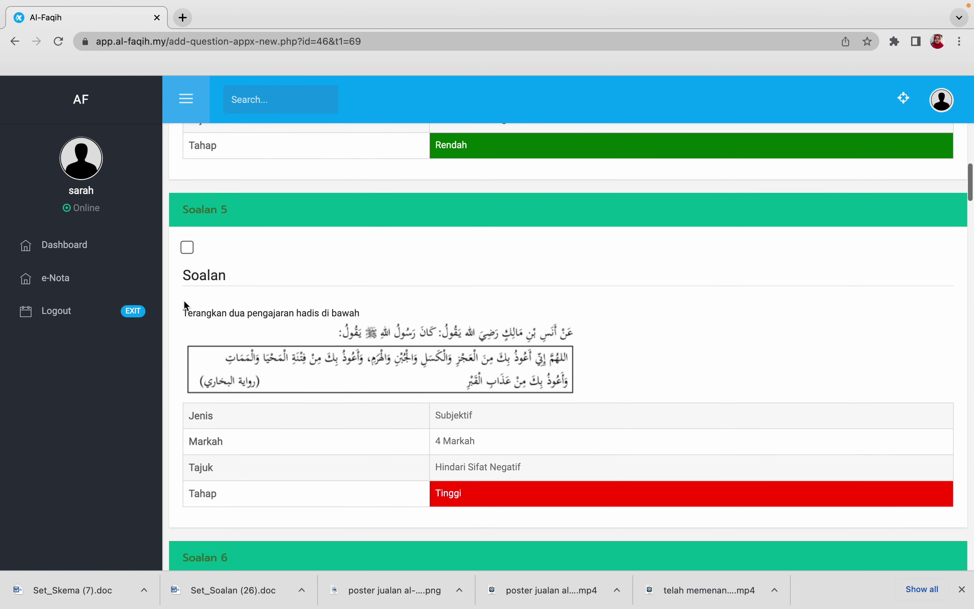
pyautogui.click(188, 248)
# - Add the selected Hindari Sifat Negatif questions to the Peperiksaan Akhir Tahun set
pyautogui.scroll(-20, 354, 359)
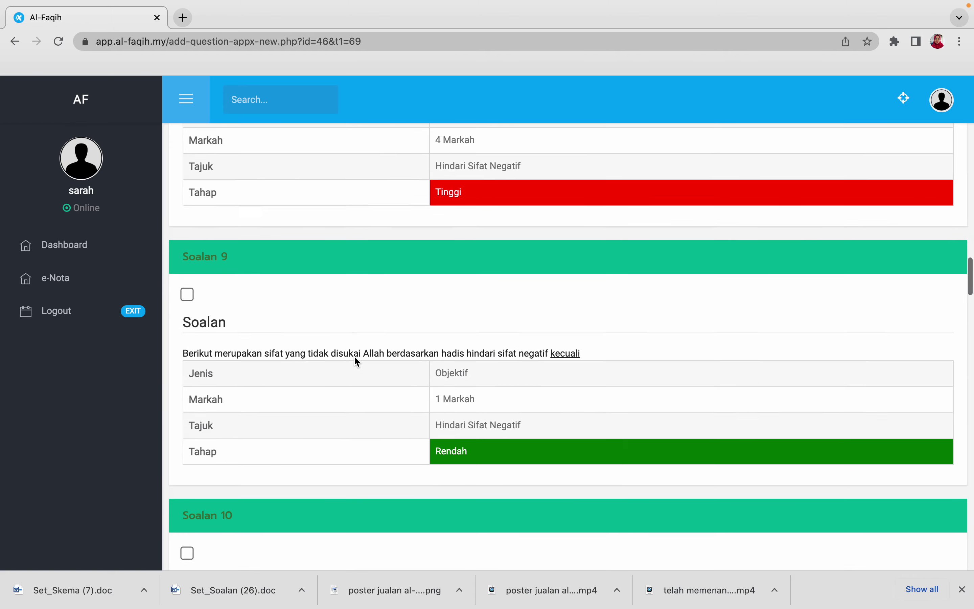
pyautogui.scroll(-20, 354, 355)
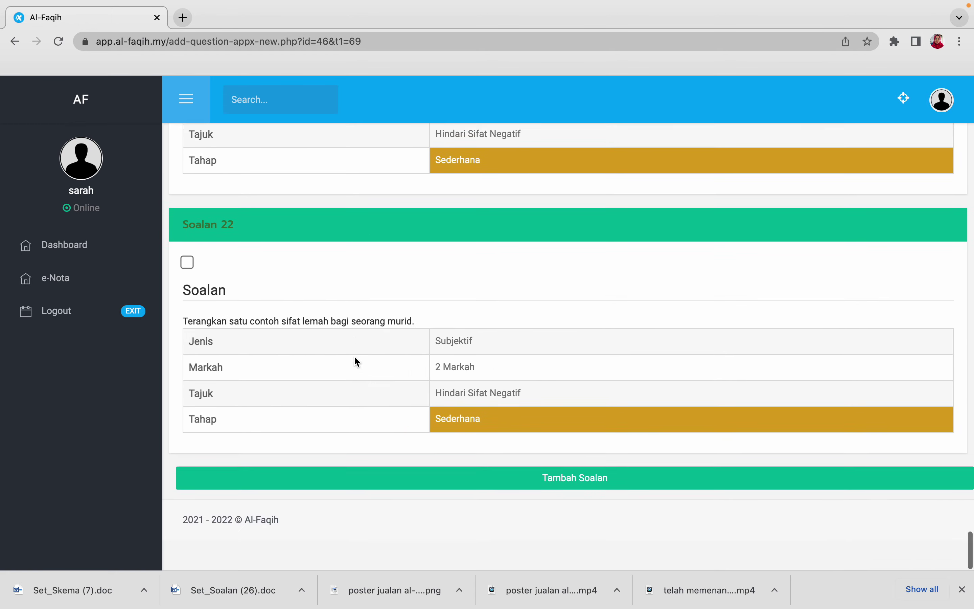
pyautogui.click(552, 501)
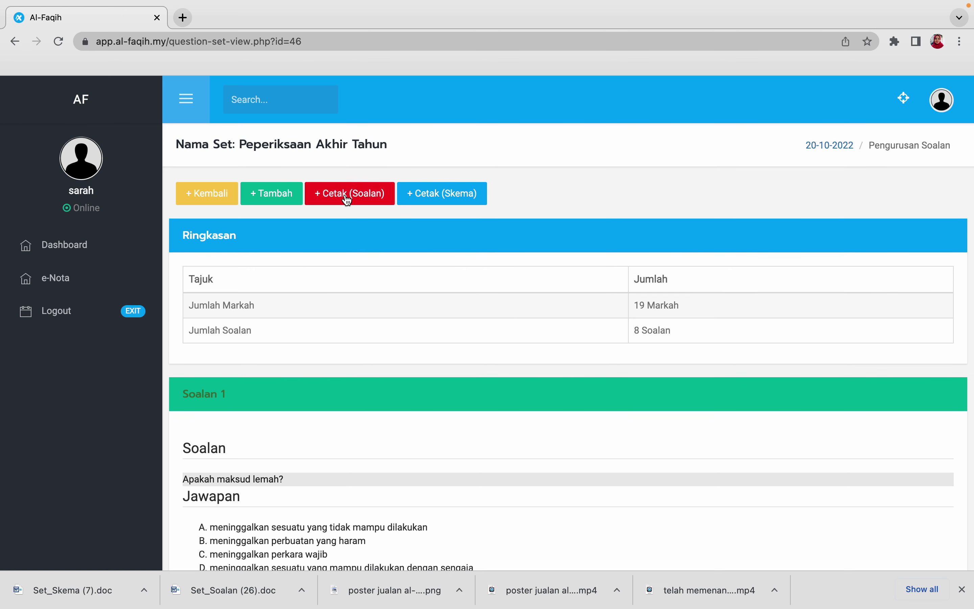
# - Download the set's question paper and open Set_Soalan (27).doc in Microsoft Word in full screen
pyautogui.click(347, 199)
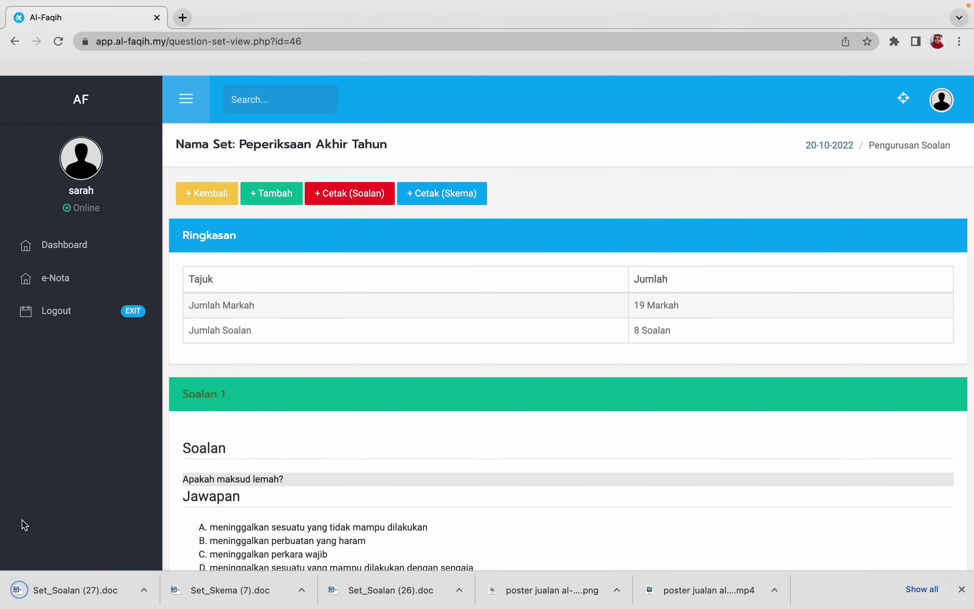
pyautogui.moveTo(89, 606)
pyautogui.click(144, 589)
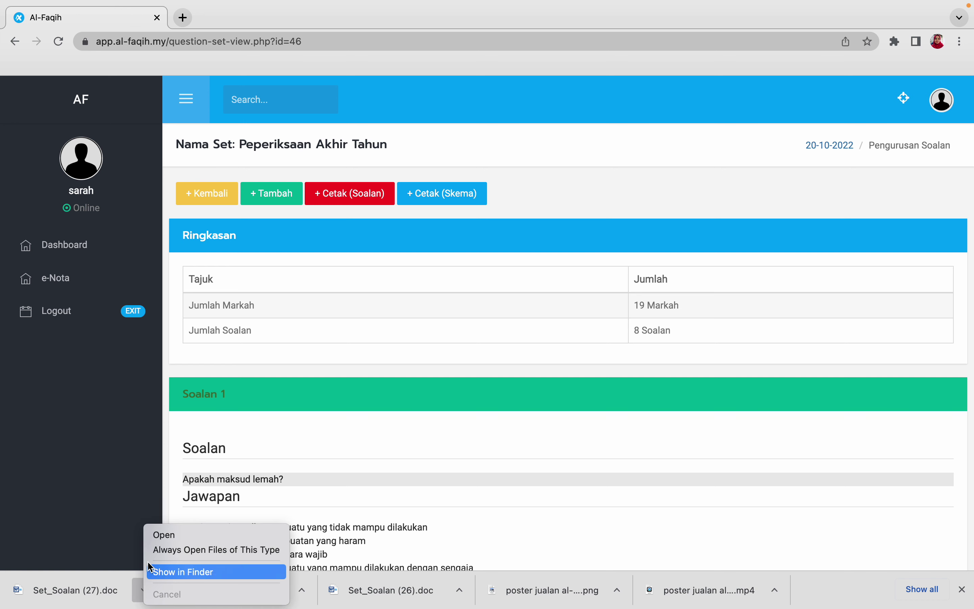
pyautogui.click(161, 534)
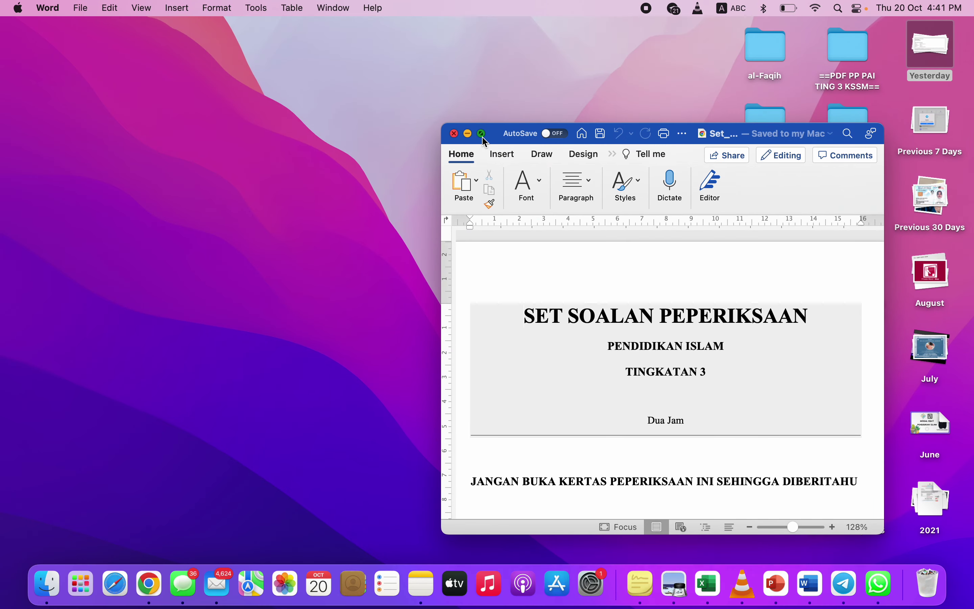
pyautogui.click(482, 134)
# - Move the (2 Markah) label of question 3 up onto the question's own line and align it at the right margin
pyautogui.scroll(-12, 454, 336)
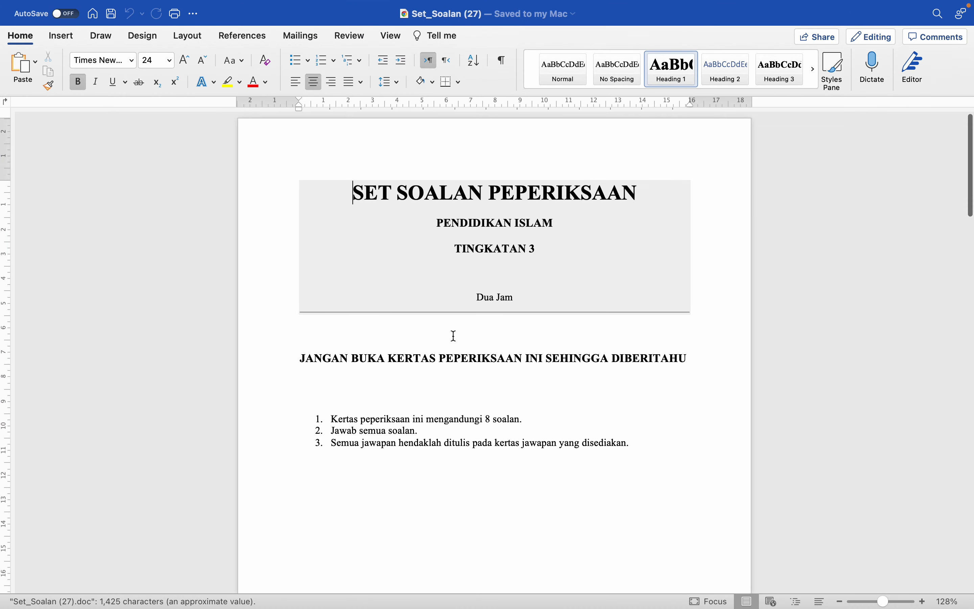
pyautogui.scroll(-5, 454, 336)
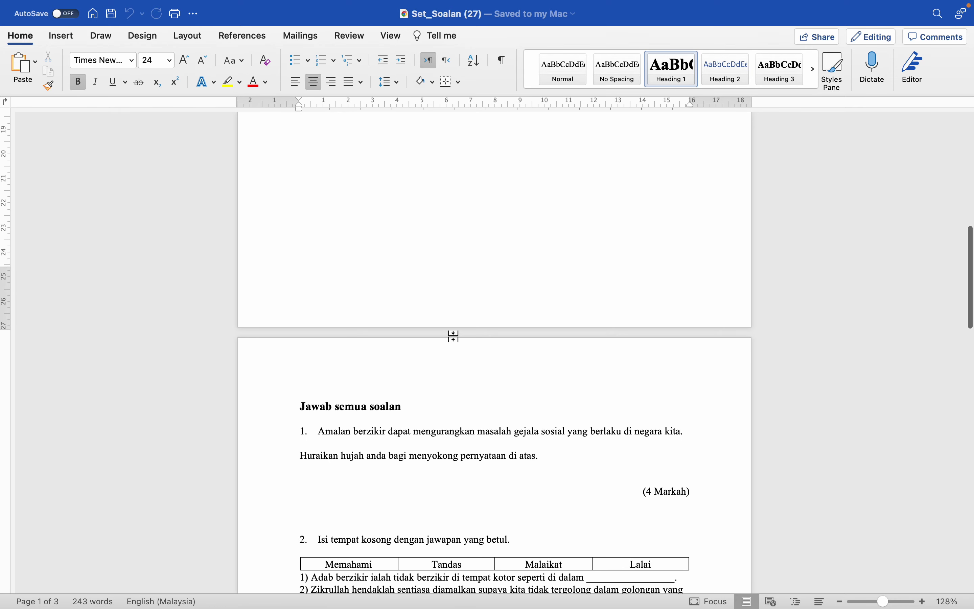
pyautogui.scroll(-3, 454, 336)
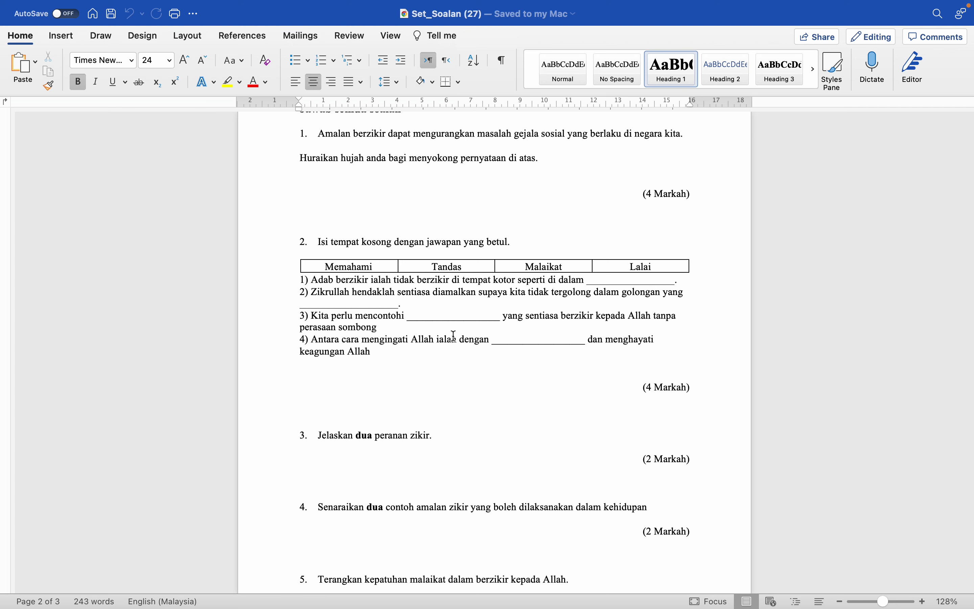
pyautogui.scroll(-2, 454, 336)
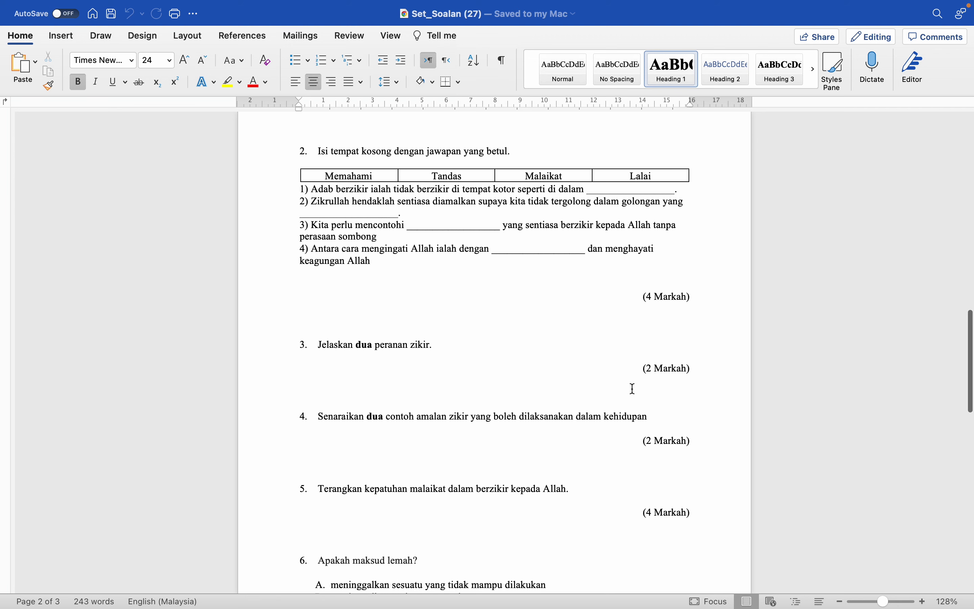
pyautogui.click(642, 371)
pyautogui.press('BackSpace')
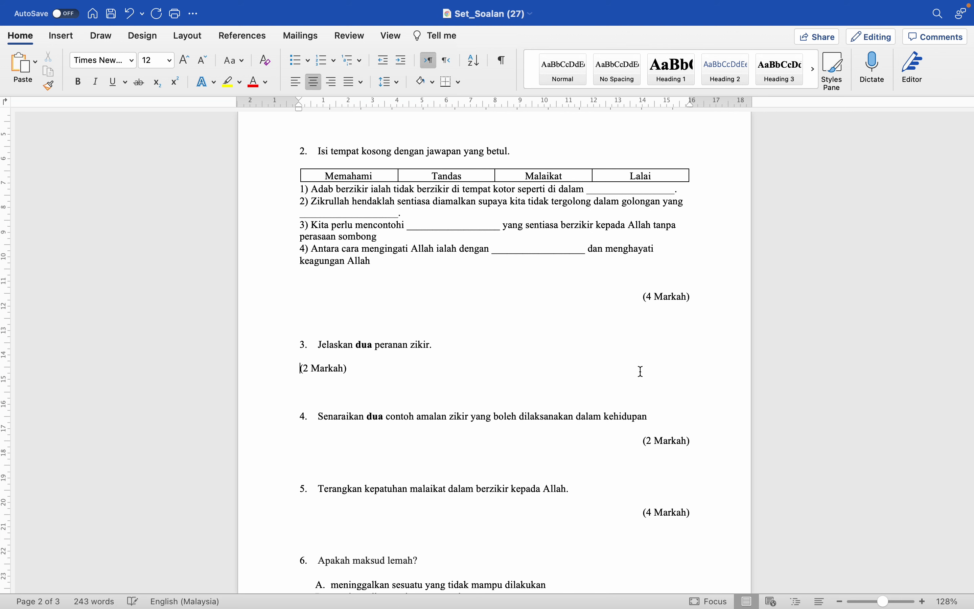
pyautogui.press('BackSpace')
pyautogui.press('Tab')
pyautogui.press('Tab')
pyautogui.press('Tab')
pyautogui.press('Tab')
pyautogui.press('Tab')
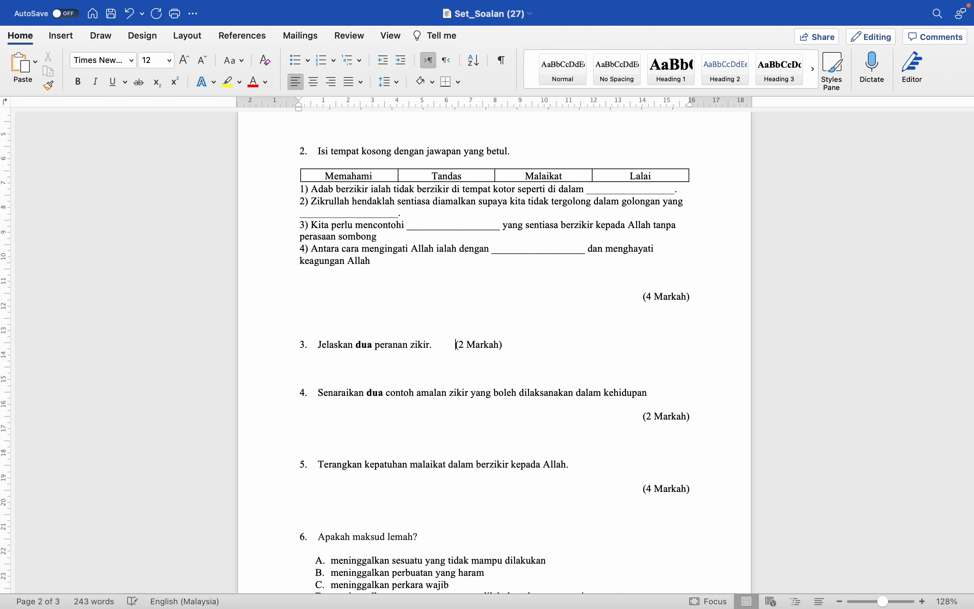
pyautogui.press('Tab')
pyautogui.press('Tab')
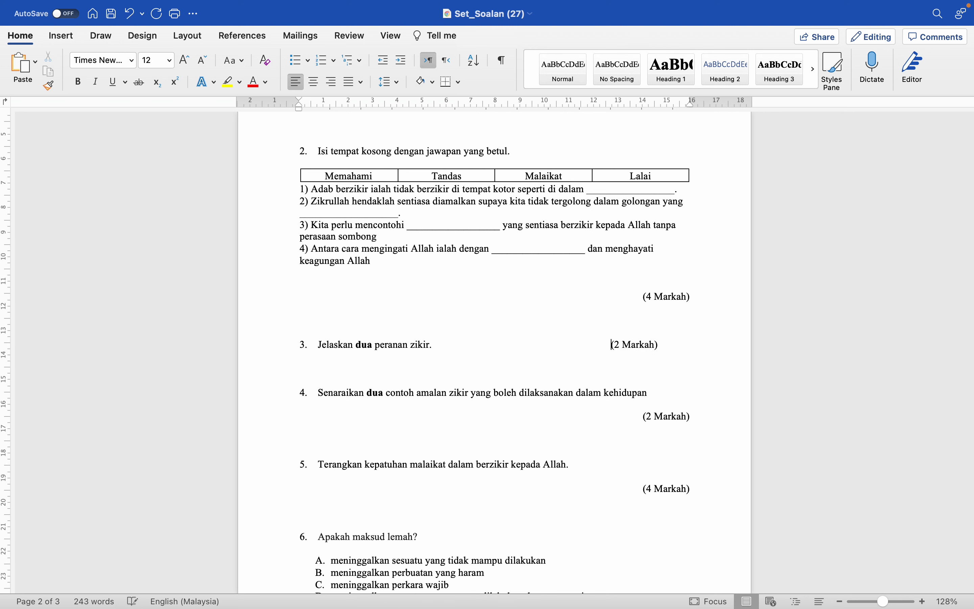
# - Review the whole question paper, checking the cover instructions, the layout of questions 4 to 8, their answer options and mark labels
pyautogui.scroll(-3, 514, 403)
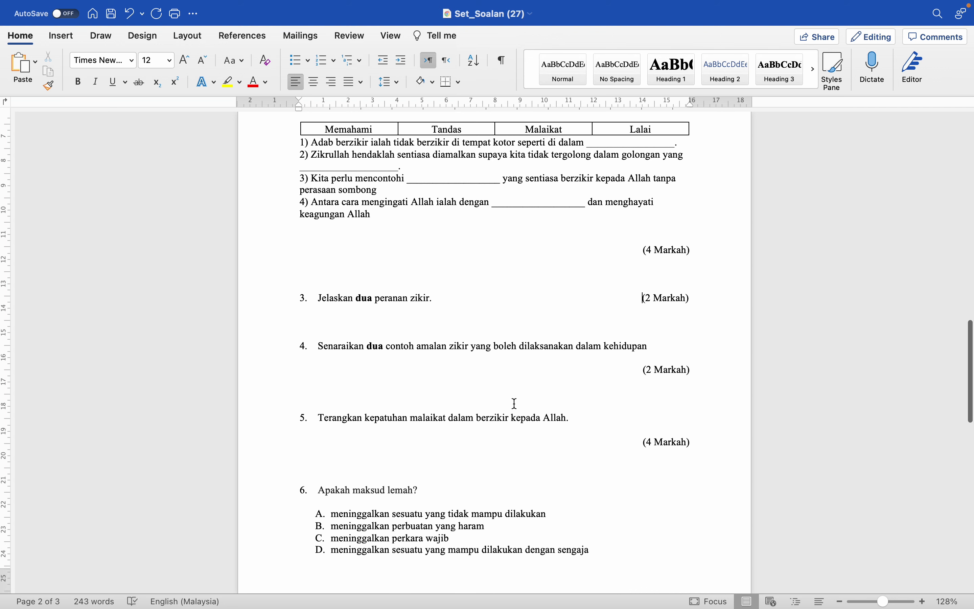
pyautogui.scroll(-4, 515, 402)
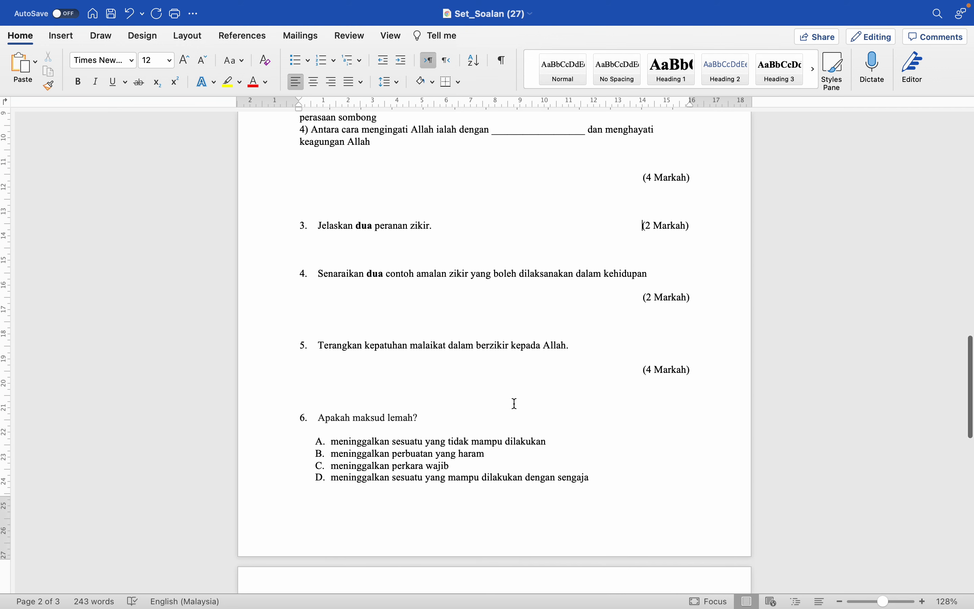
pyautogui.scroll(-9, 515, 403)
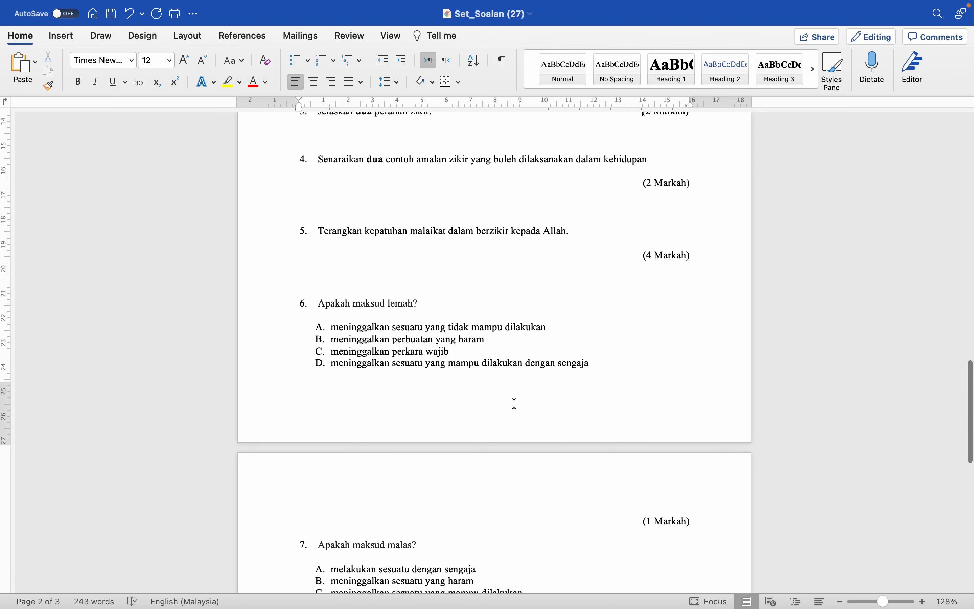
pyautogui.scroll(-6, 515, 403)
pyautogui.scroll(-3, 515, 402)
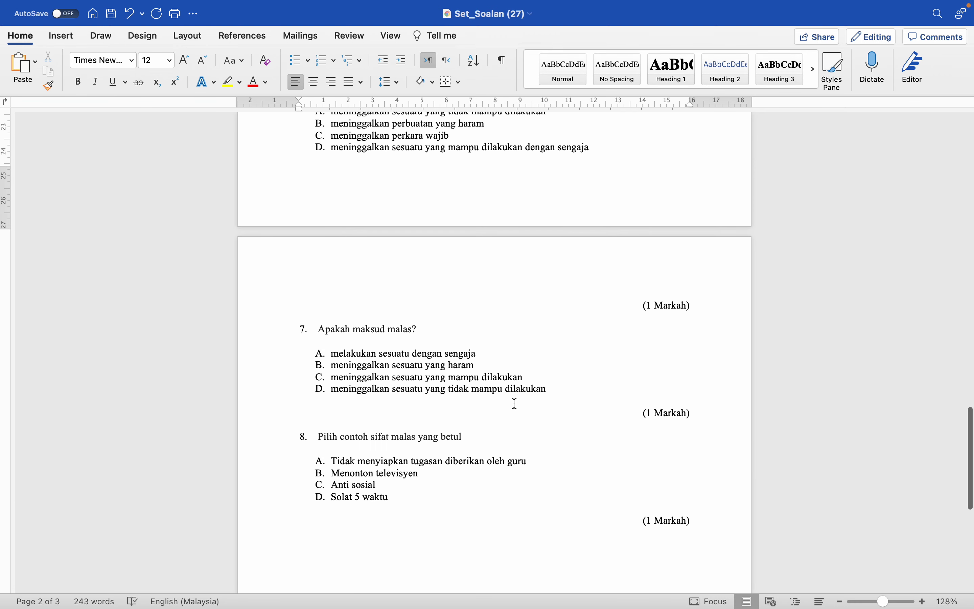
pyautogui.scroll(1, 515, 404)
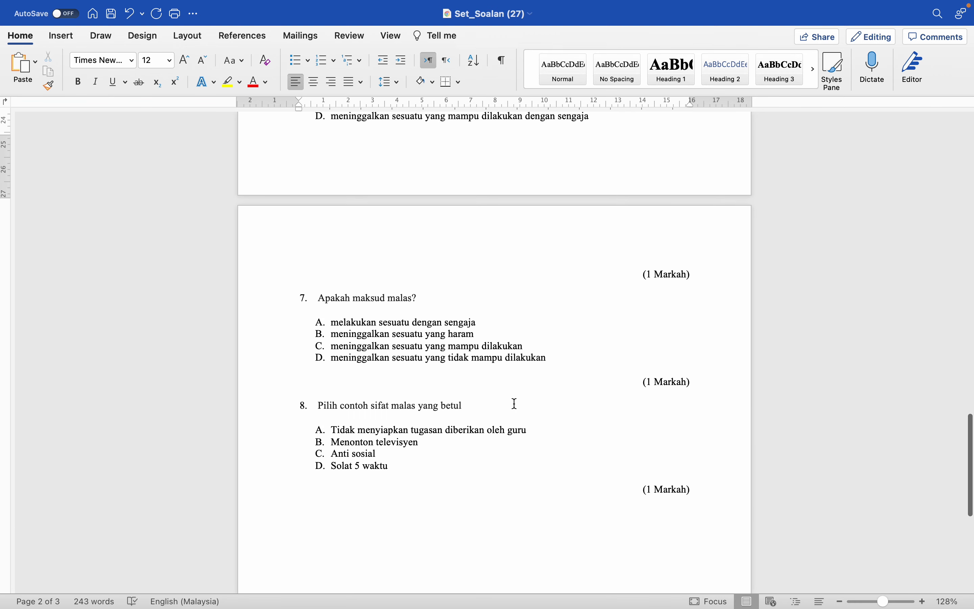
pyautogui.scroll(10, 392, 347)
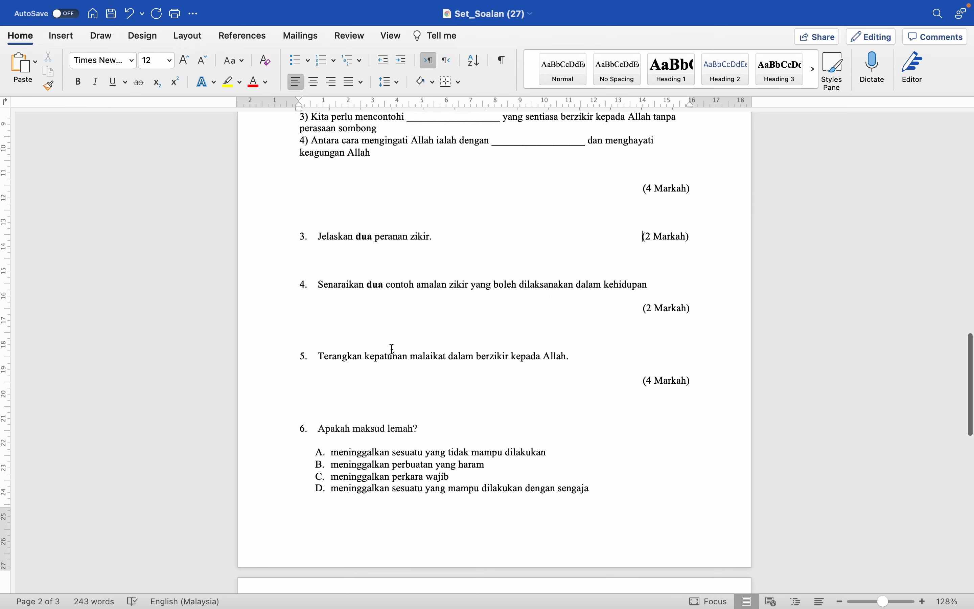
pyautogui.scroll(-2, 392, 347)
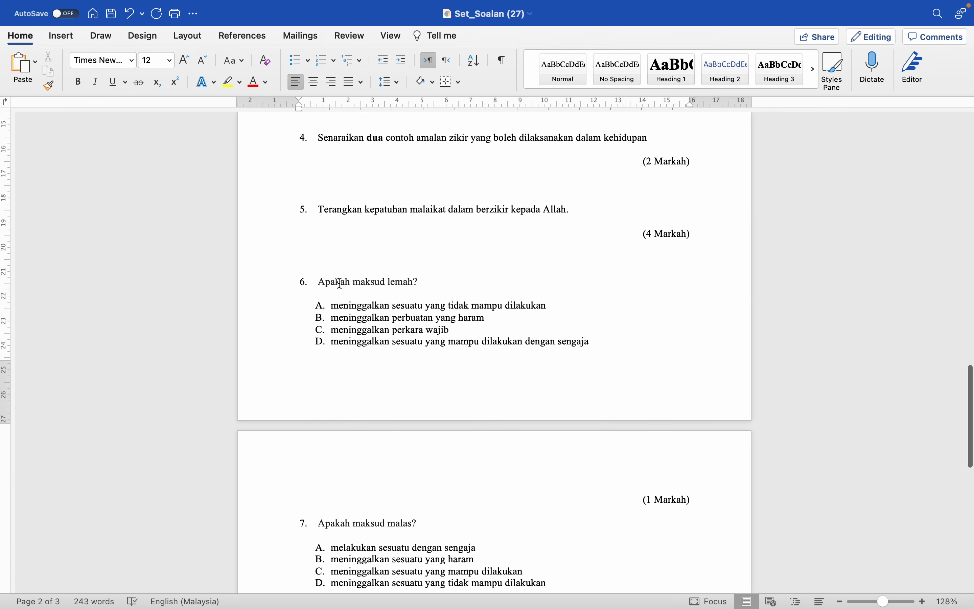
pyautogui.scroll(-3, 341, 297)
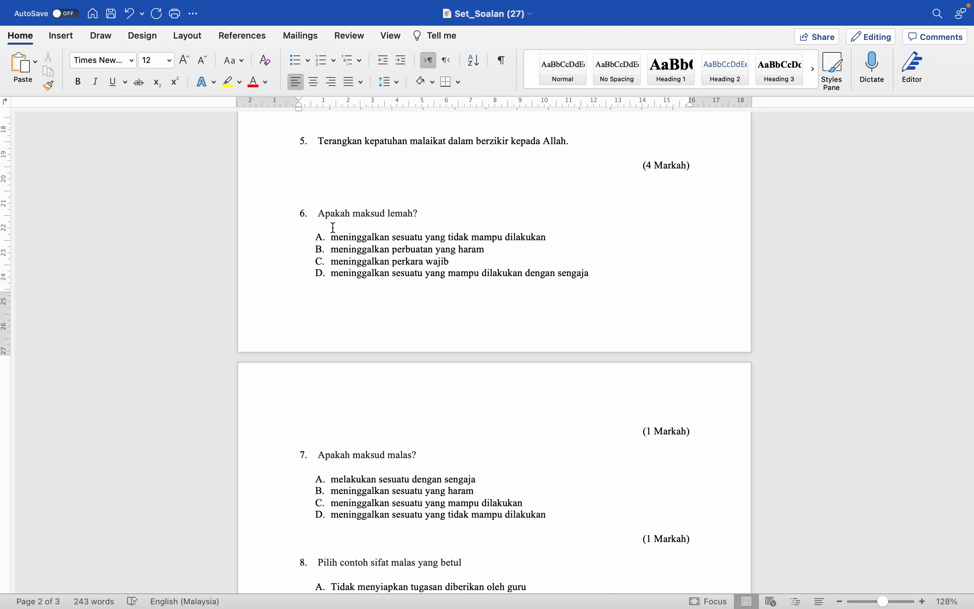
pyautogui.scroll(-3, 342, 274)
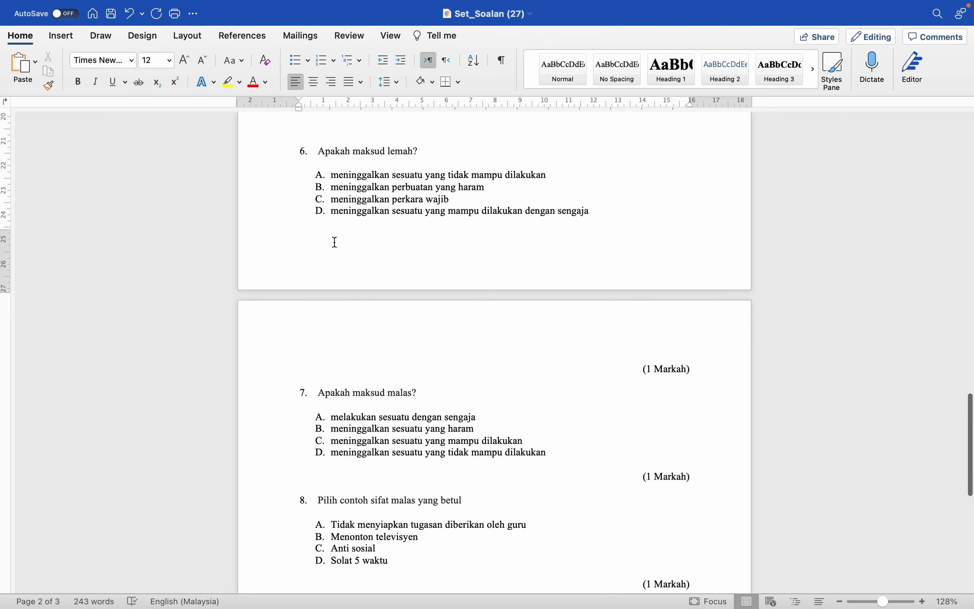
pyautogui.scroll(2, 335, 242)
pyautogui.scroll(-7, 335, 242)
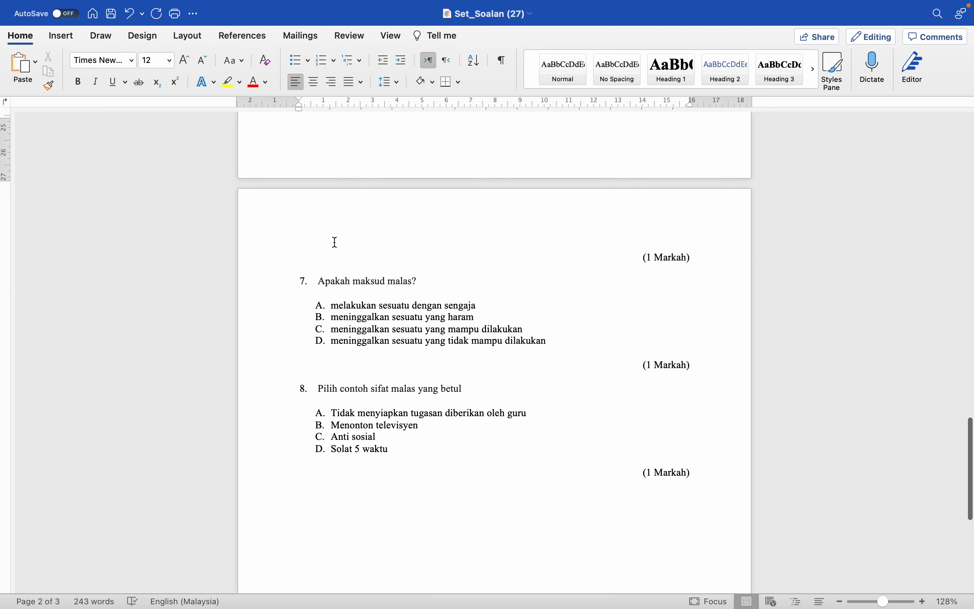
pyautogui.scroll(-12, 336, 242)
pyautogui.scroll(17, 335, 242)
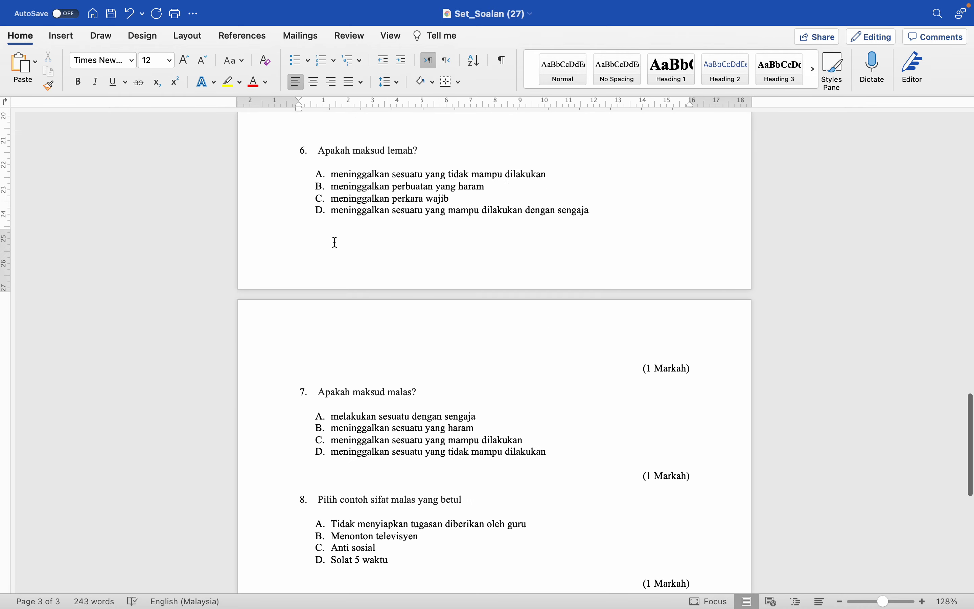
pyautogui.scroll(20, 335, 242)
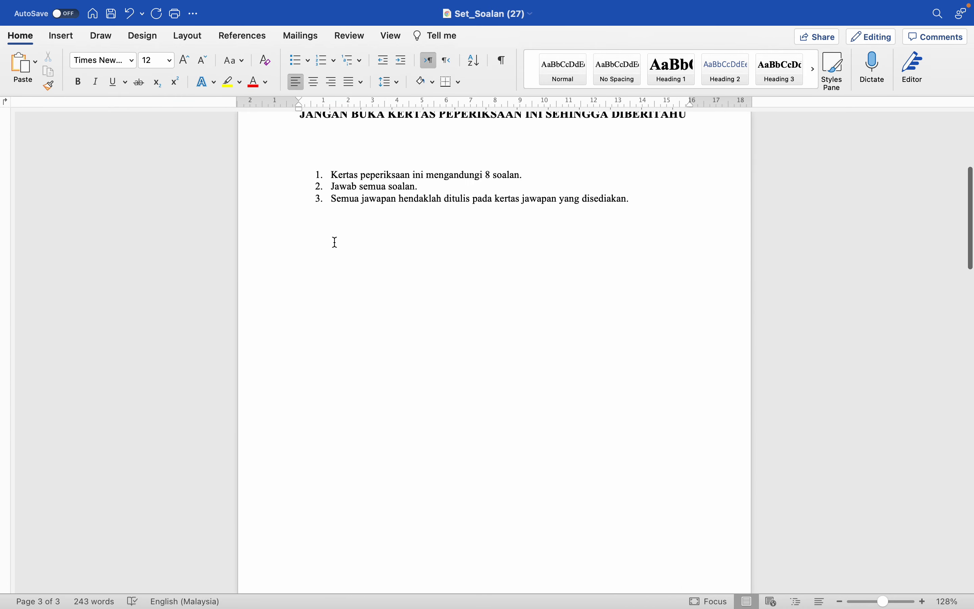
pyautogui.scroll(5, 335, 242)
pyautogui.scroll(-20, 332, 241)
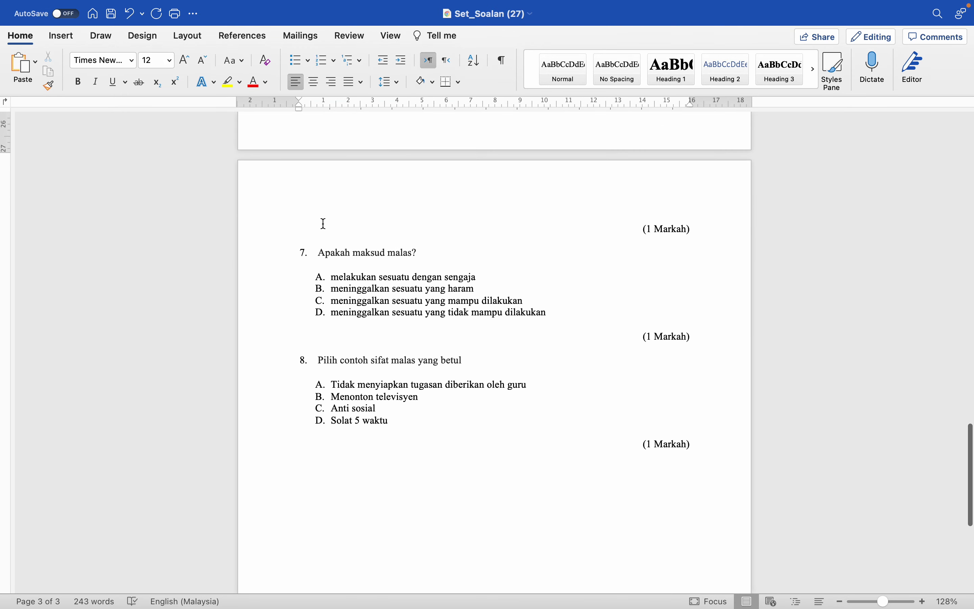
# - Save a copy of the question paper to the Desktop as Peperiksaan Akhir Tahun Ting 3 2022 in Word Document (.docx) format
pyautogui.click(82, 8)
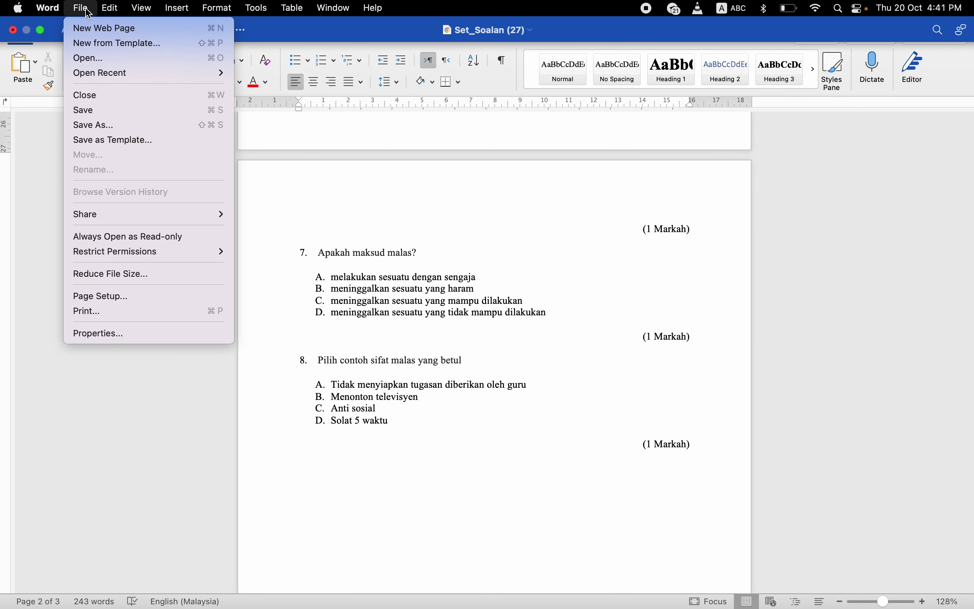
pyautogui.click(94, 124)
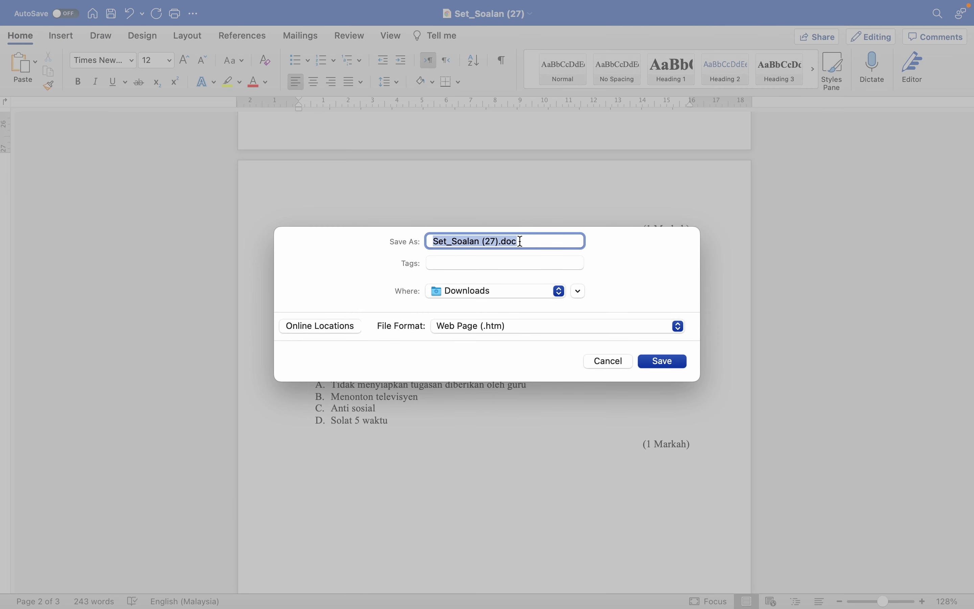
pyautogui.press('BackSpace')
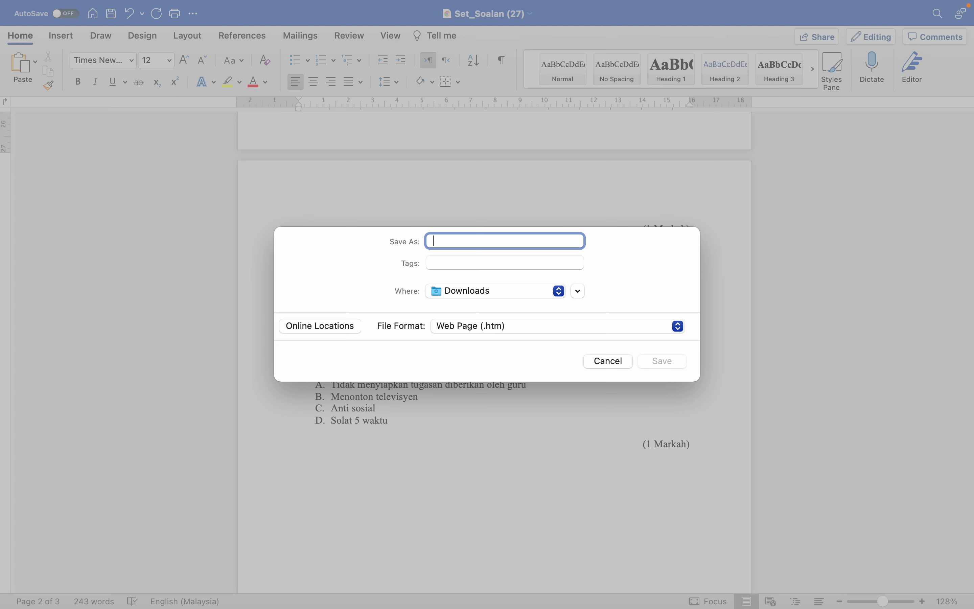
pyautogui.write('Peper')
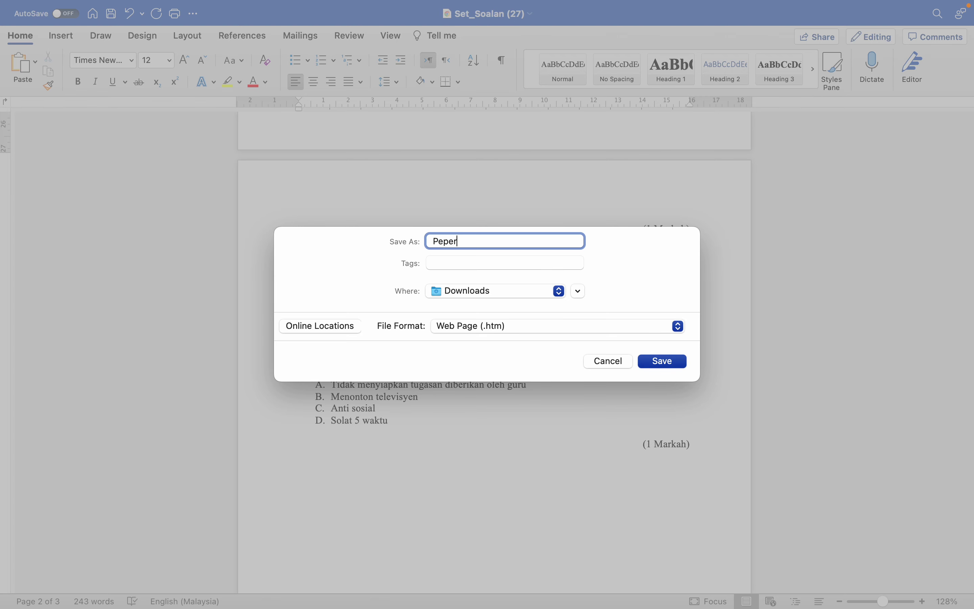
pyautogui.write('iksaan Akhir Tahun Ting 3 2022')
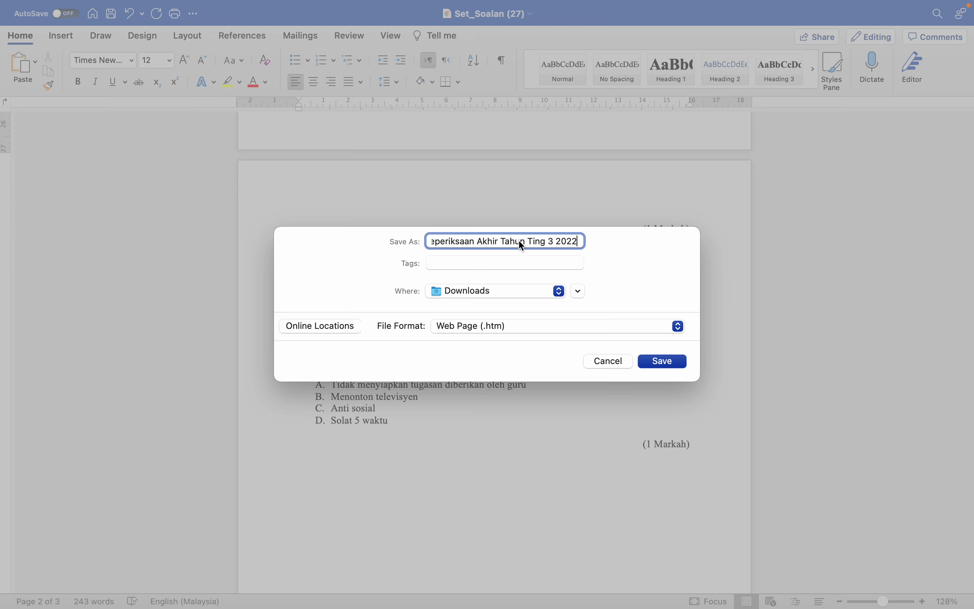
pyautogui.click(552, 290)
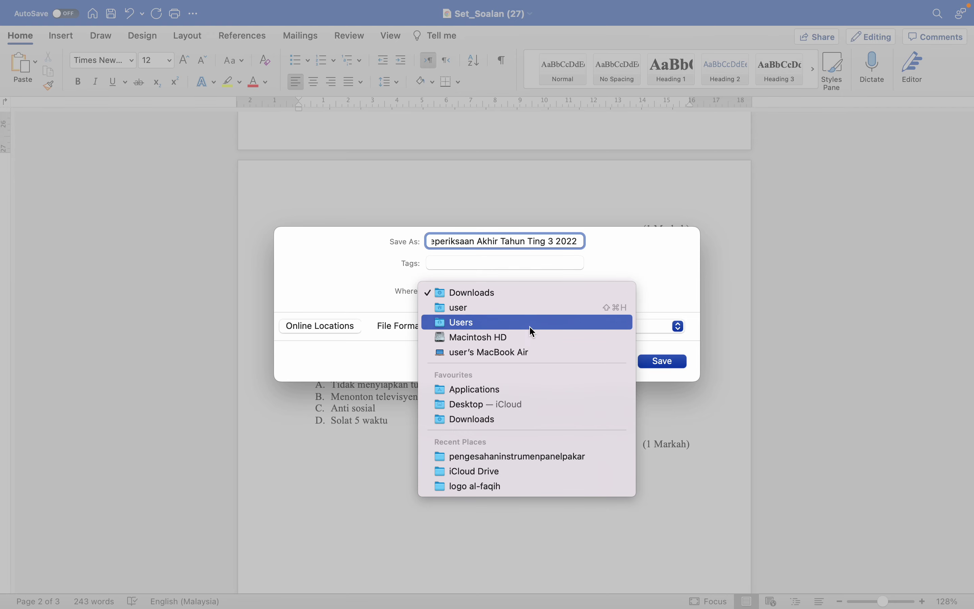
pyautogui.click(519, 404)
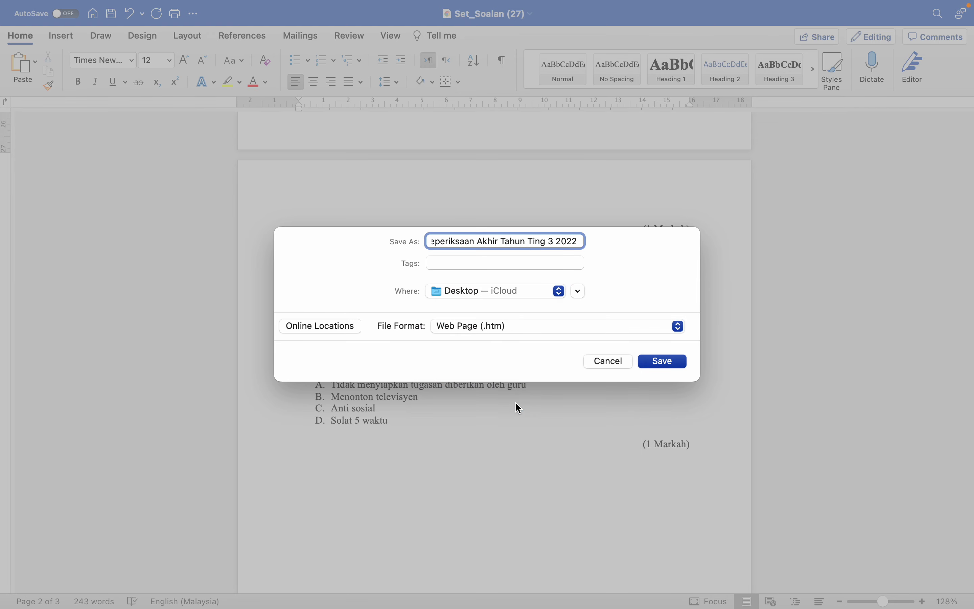
pyautogui.click(520, 329)
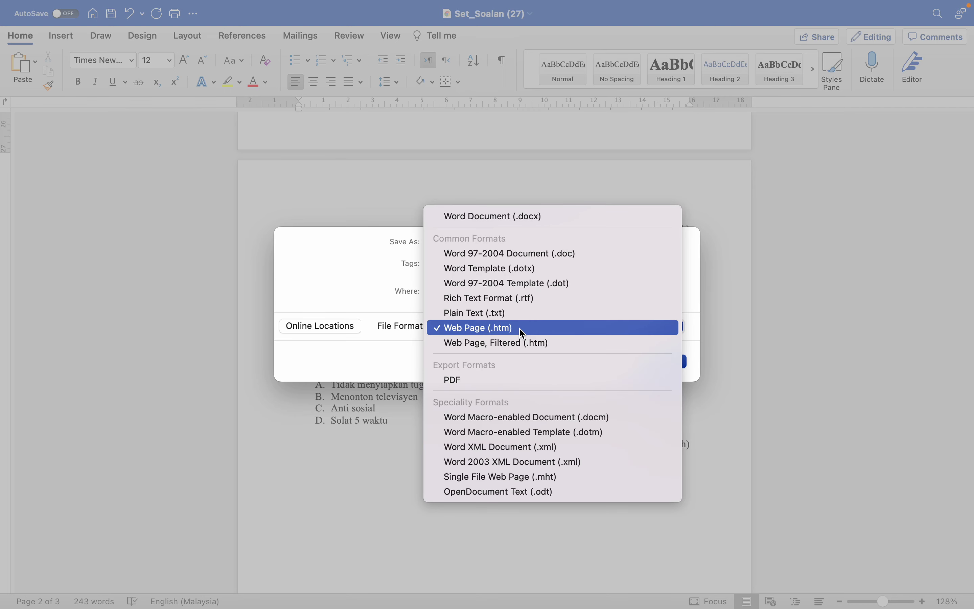
pyautogui.click(503, 217)
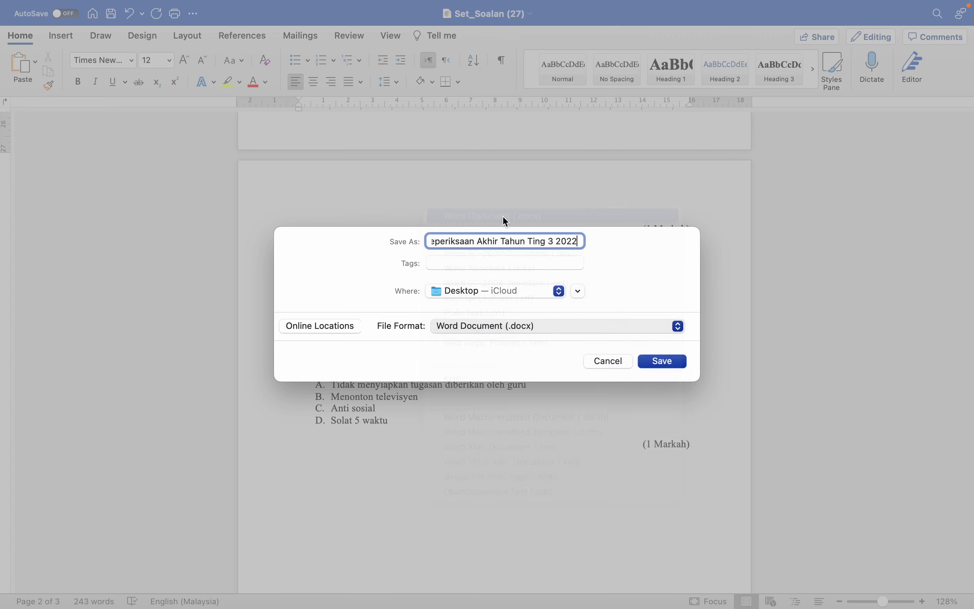
pyautogui.click(656, 361)
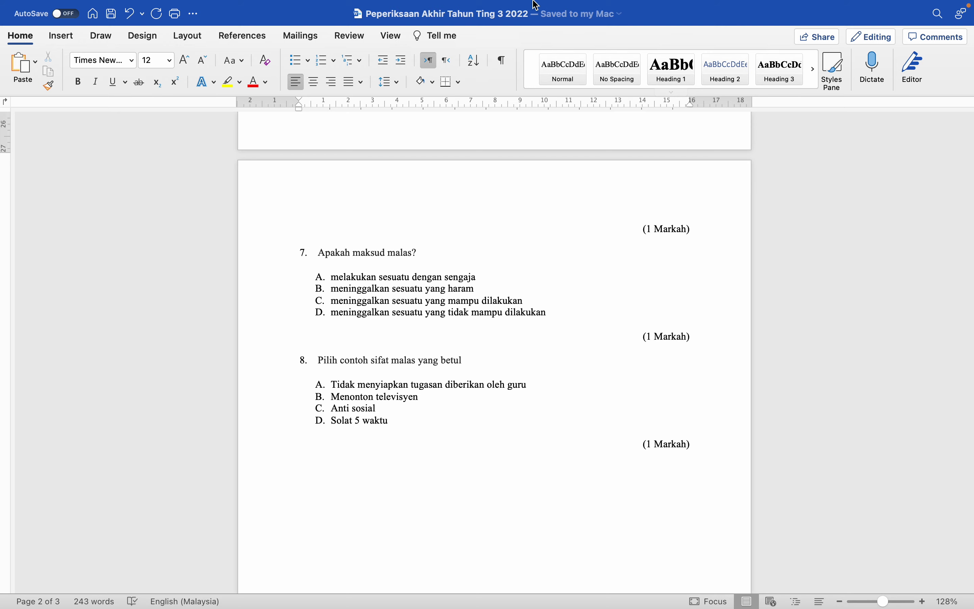
# - Close the saved question paper and switch back to the Peperiksaan Akhir Tahun set page in the Chrome browser
pyautogui.moveTo(535, 5)
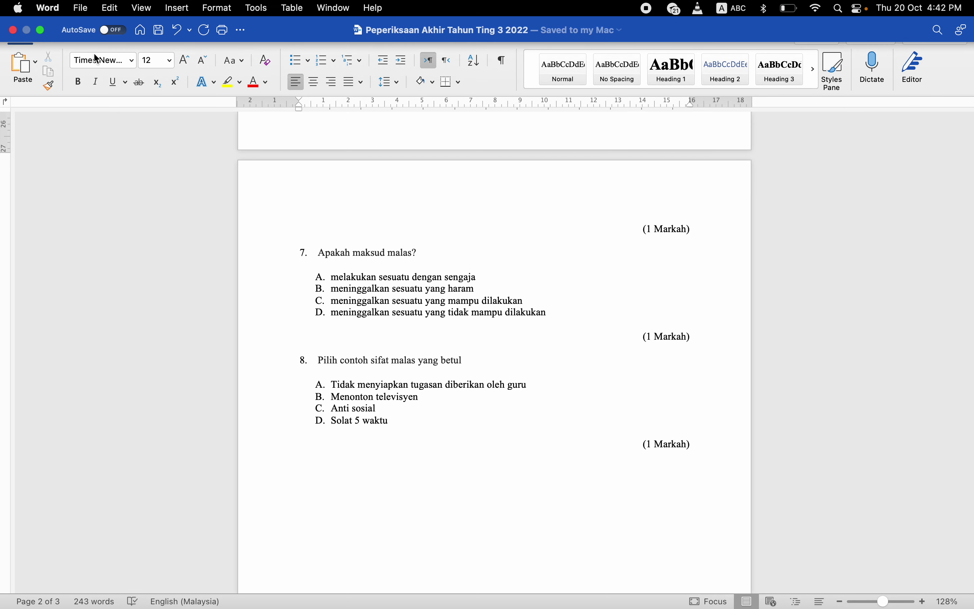
pyautogui.click(13, 30)
pyautogui.hotkey('ctrl', 'Right')
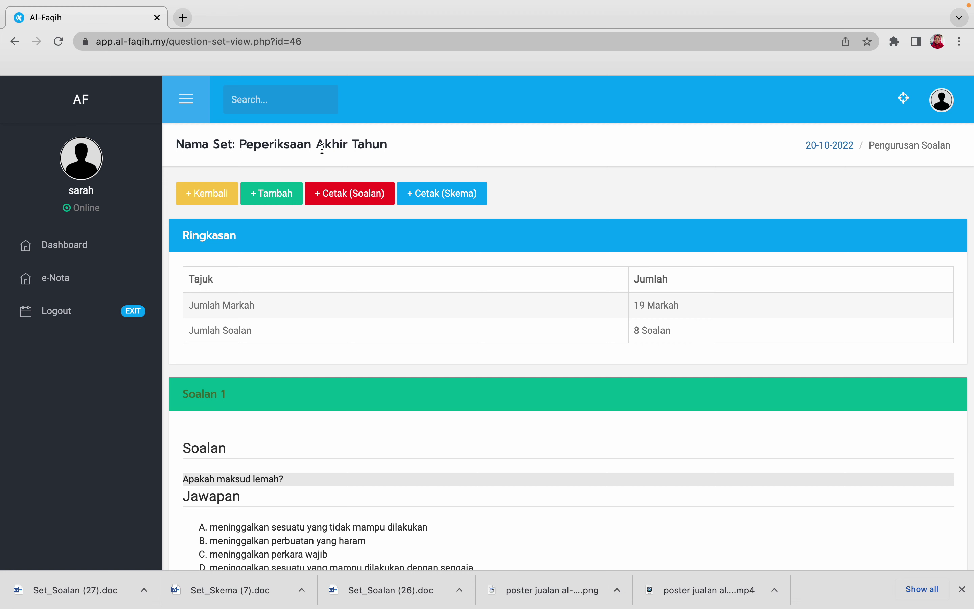
# - Download the set's answer scheme and open Set_Skema (8).doc in Microsoft Word in full screen
pyautogui.click(439, 197)
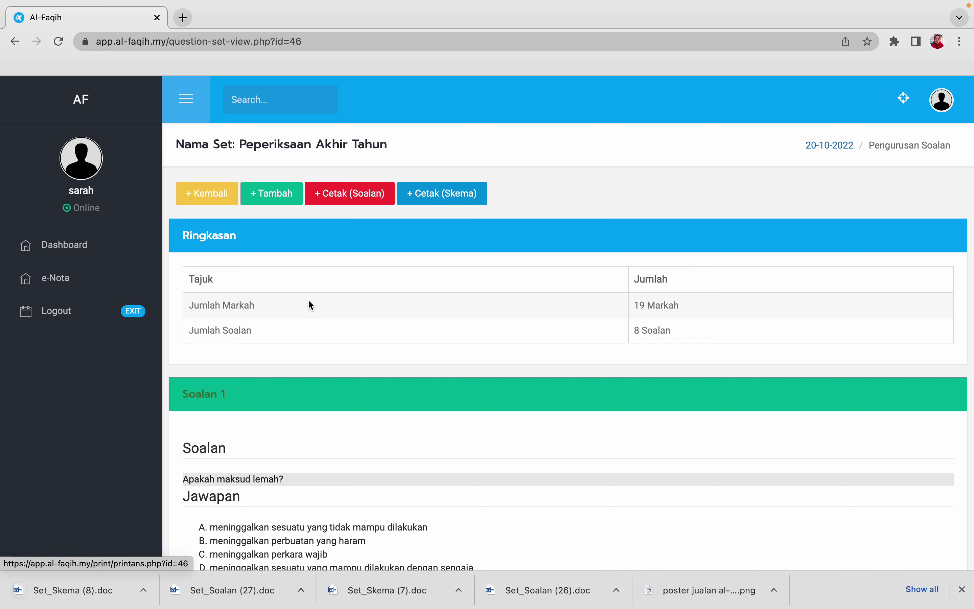
pyautogui.click(145, 591)
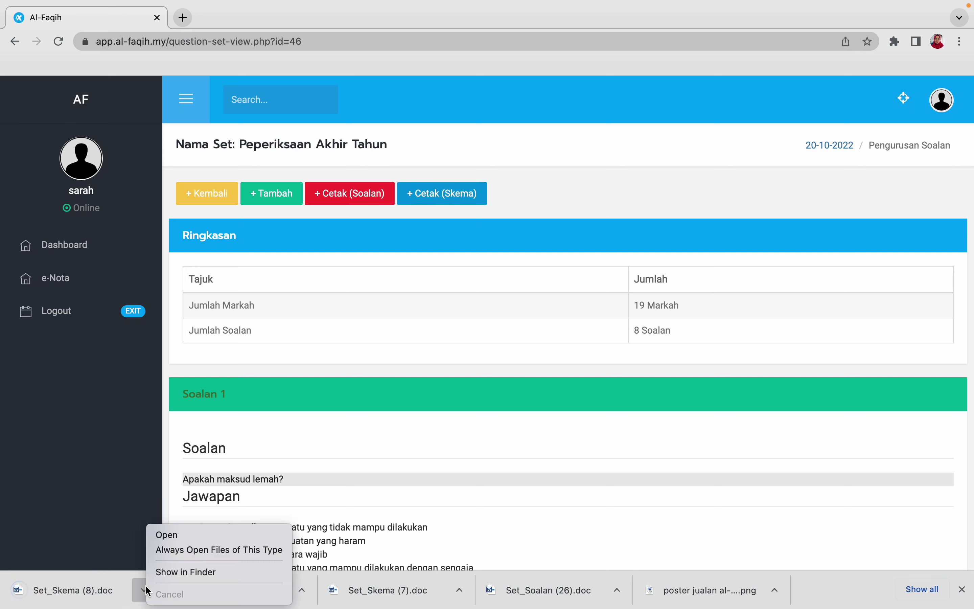
pyautogui.click(174, 535)
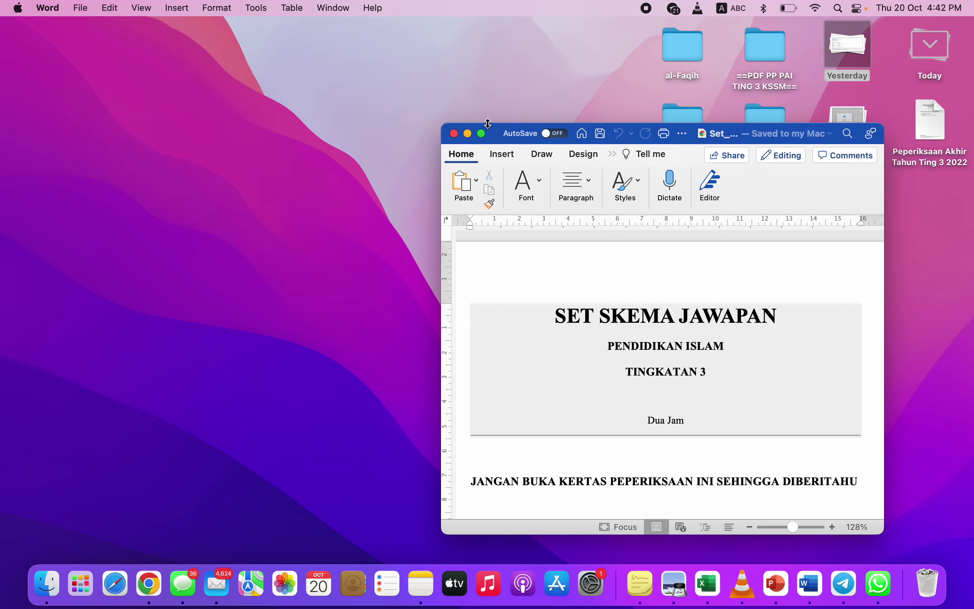
pyautogui.click(482, 133)
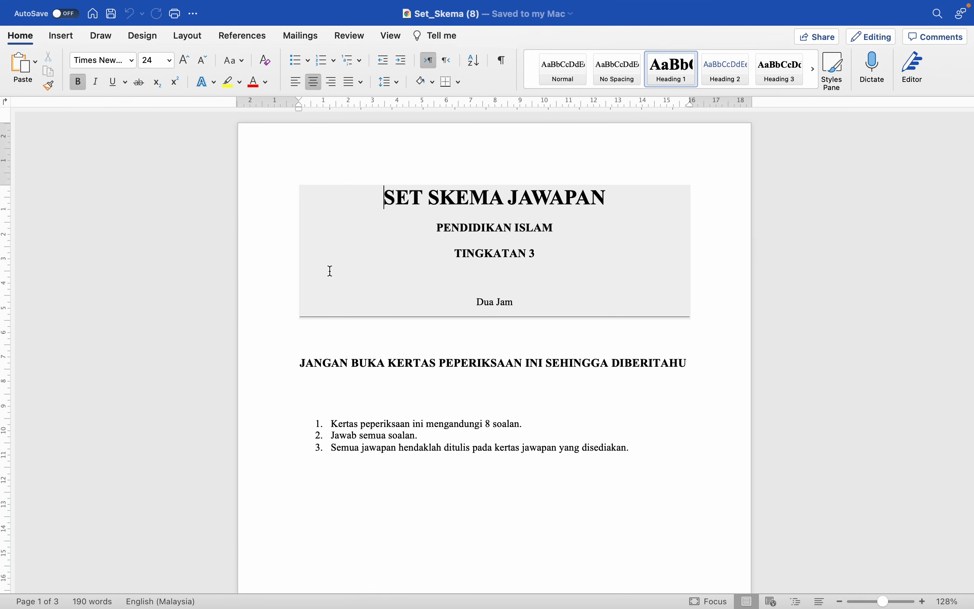
# - Review the answer scheme from the cover page through the answers to questions 1 to 6, checking the layout of answer 3 and the mark labels
pyautogui.scroll(-2, 465, 417)
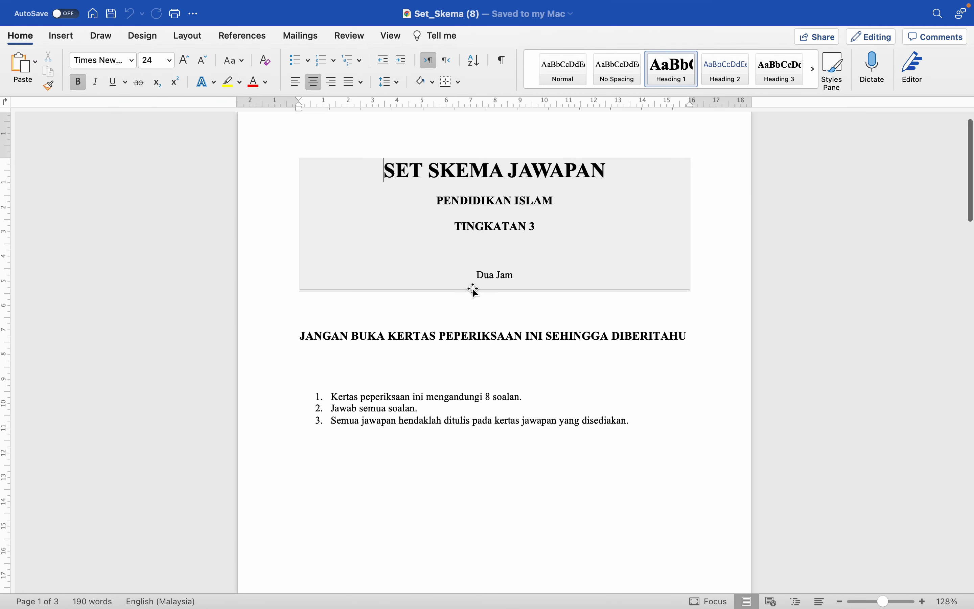
pyautogui.click(523, 230)
pyautogui.tripleClick(522, 230)
pyautogui.scroll(-15, 475, 290)
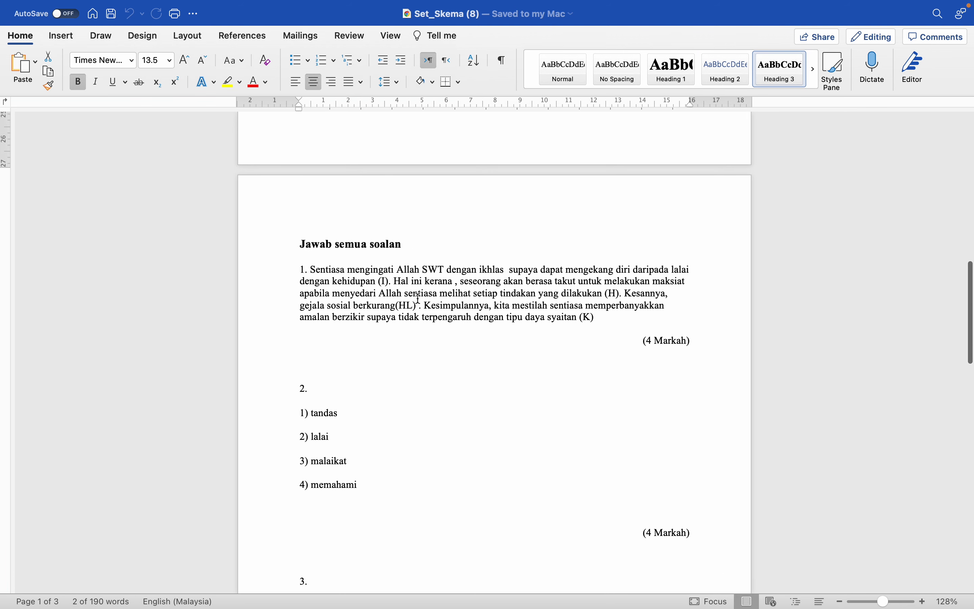
pyautogui.scroll(-3, 376, 386)
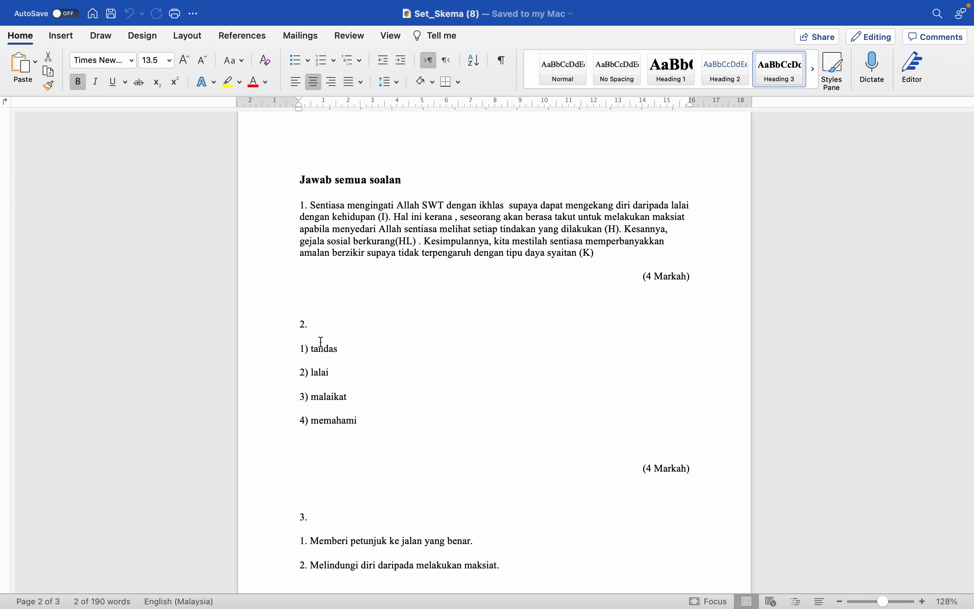
pyautogui.scroll(-2, 320, 342)
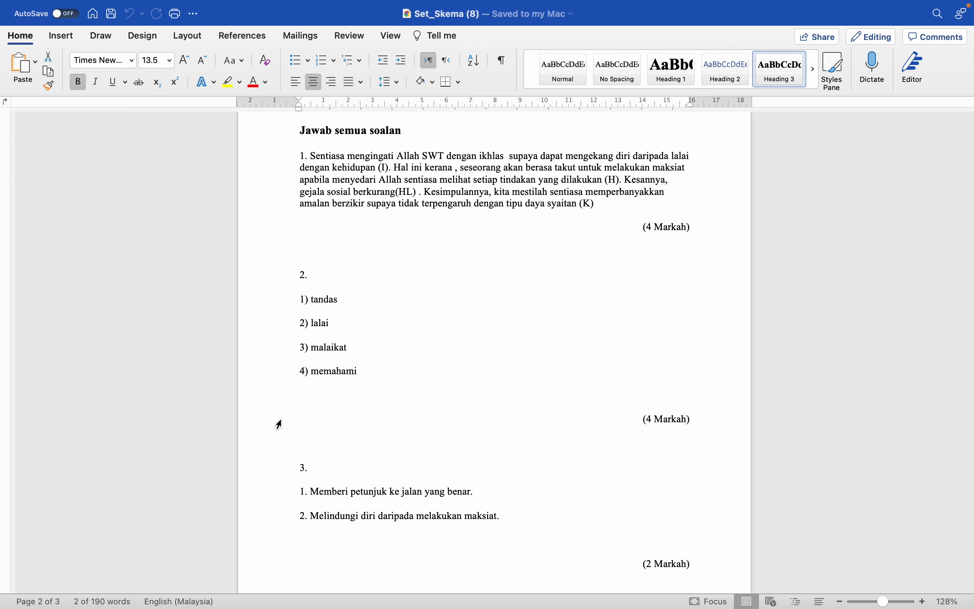
pyautogui.moveTo(285, 468); pyautogui.dragTo(282, 492)
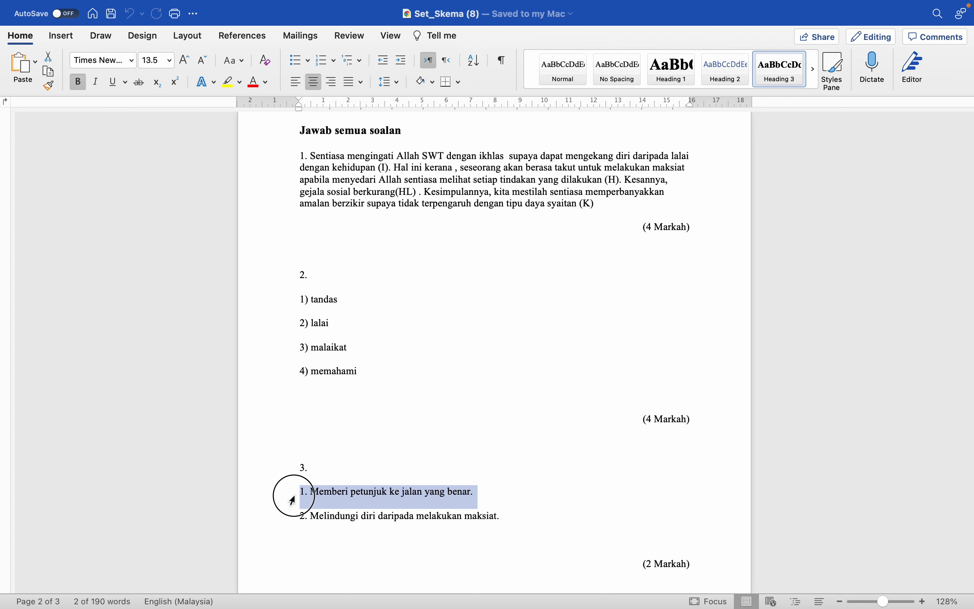
pyautogui.scroll(-2, 283, 399)
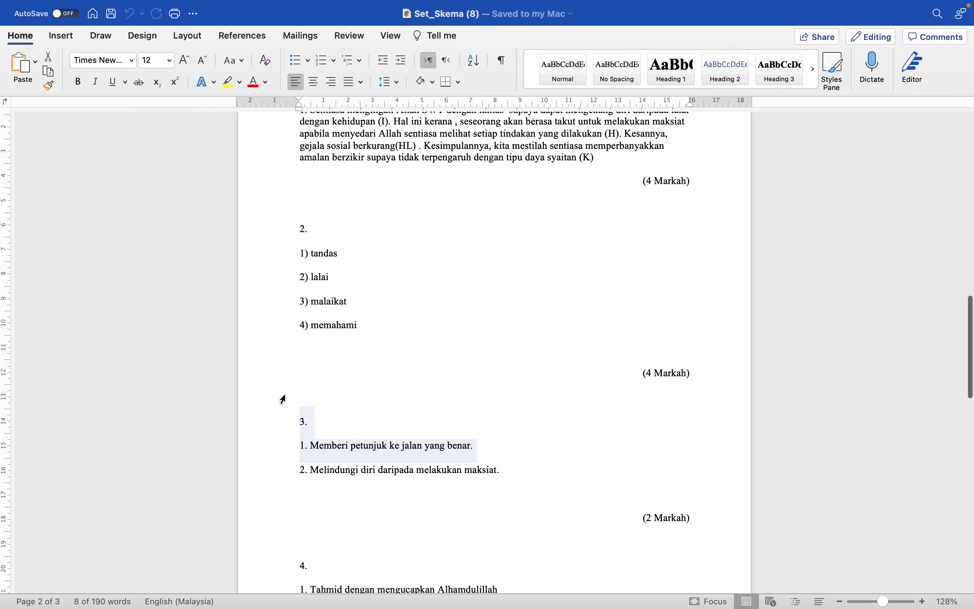
pyautogui.click(276, 419)
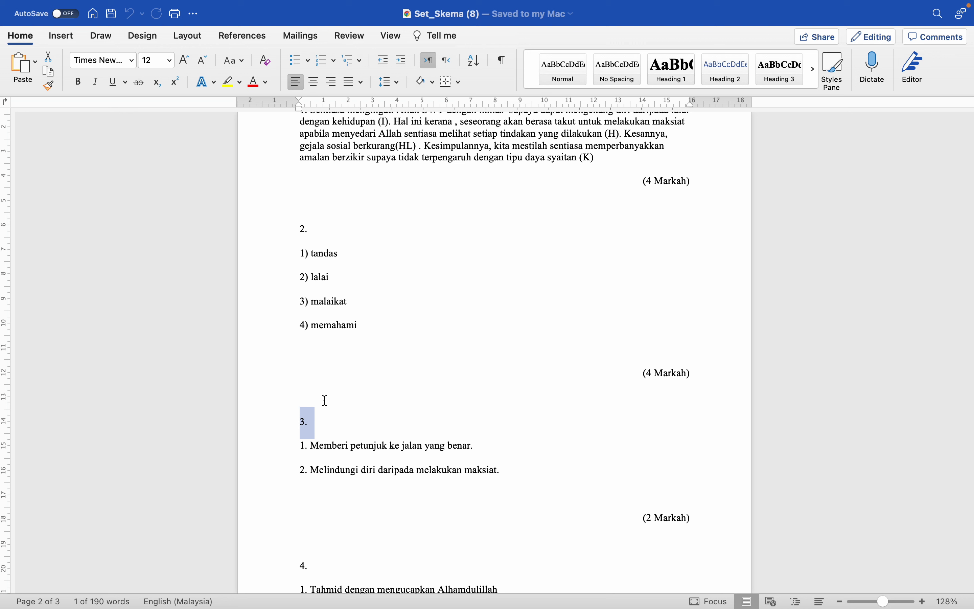
pyautogui.click(325, 400)
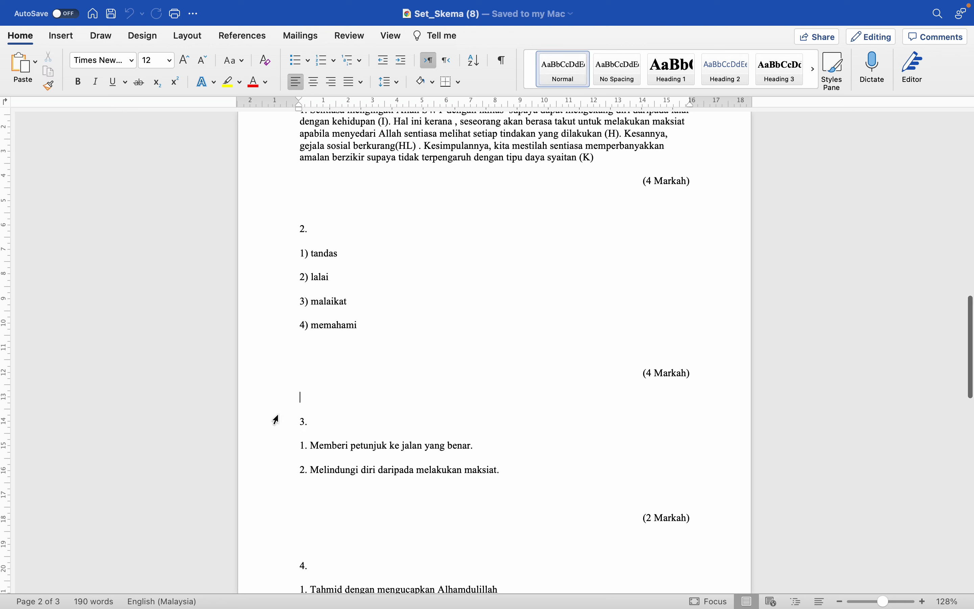
pyautogui.moveTo(276, 420); pyautogui.dragTo(279, 469)
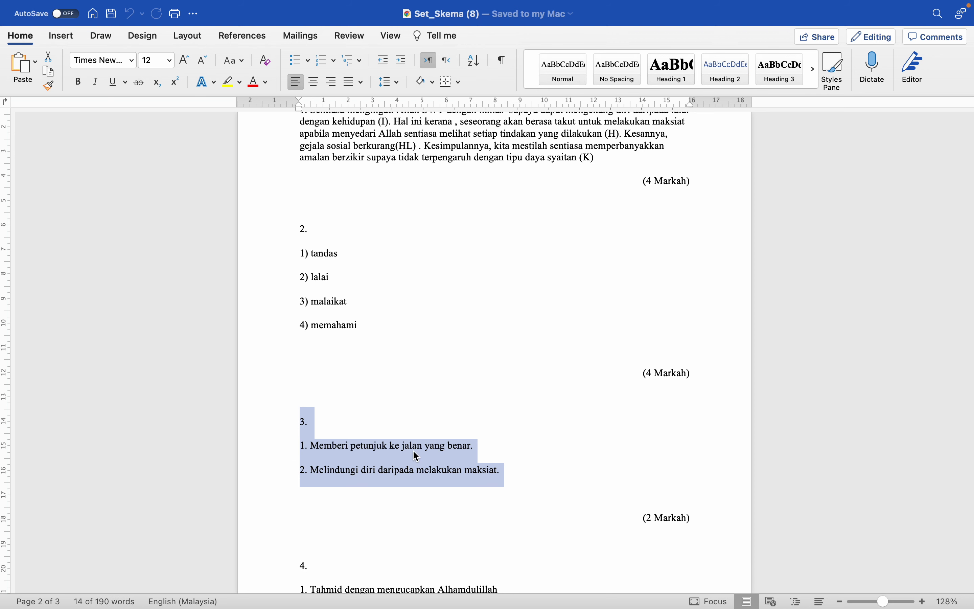
pyautogui.scroll(-10, 320, 298)
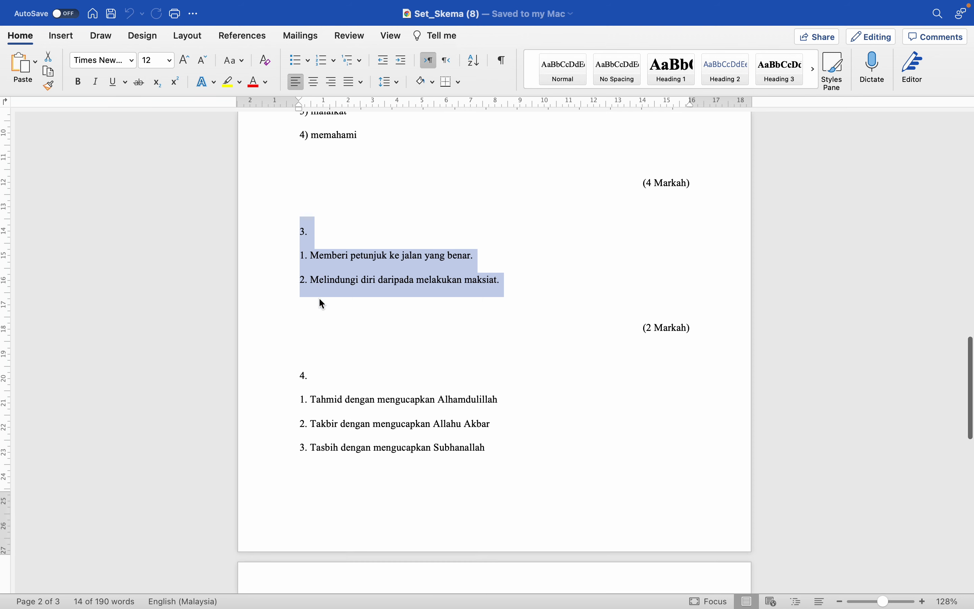
pyautogui.scroll(-1, 320, 299)
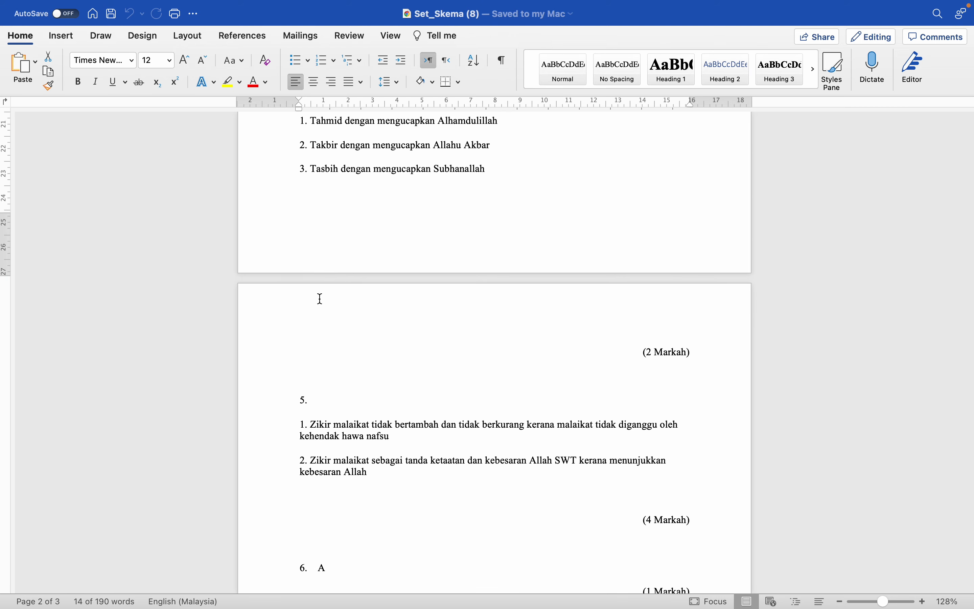
pyautogui.moveTo(425, 2)
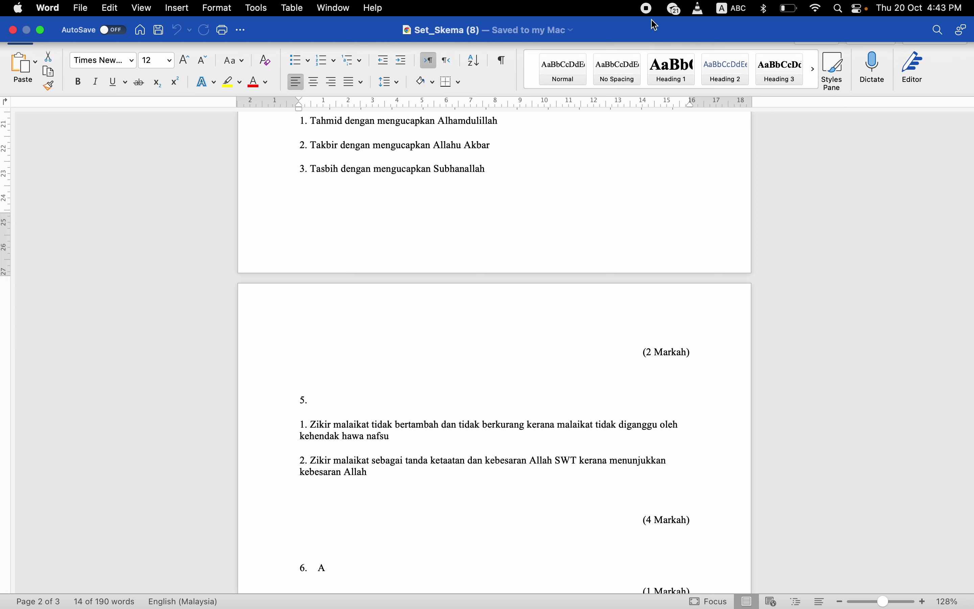